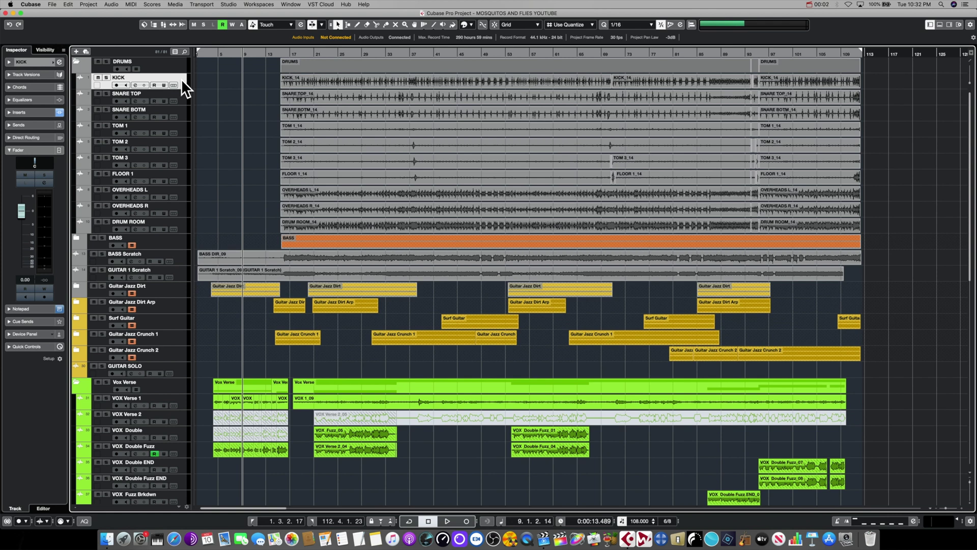
# Play and stop the song to watch the track meters, then step back to the KICK track.
pyautogui.press('space')
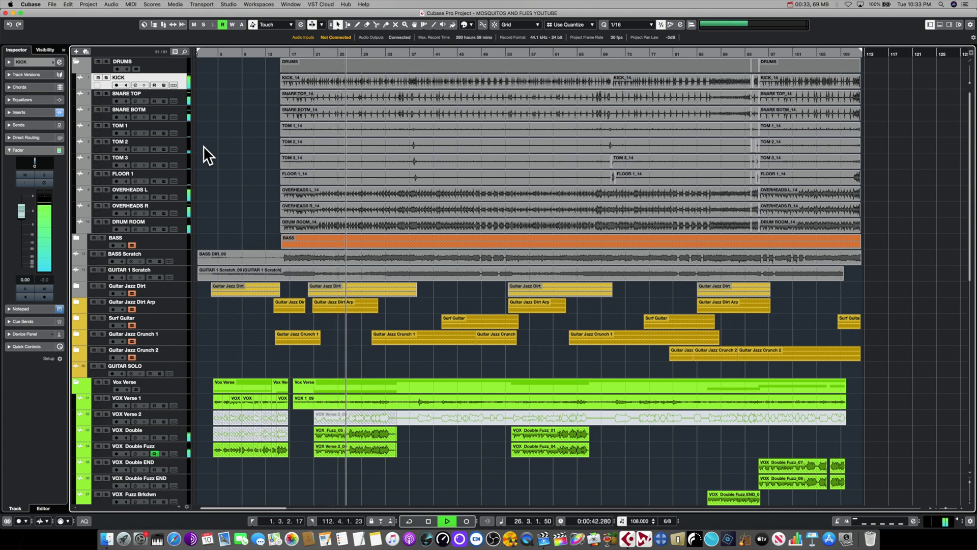
pyautogui.press('space')
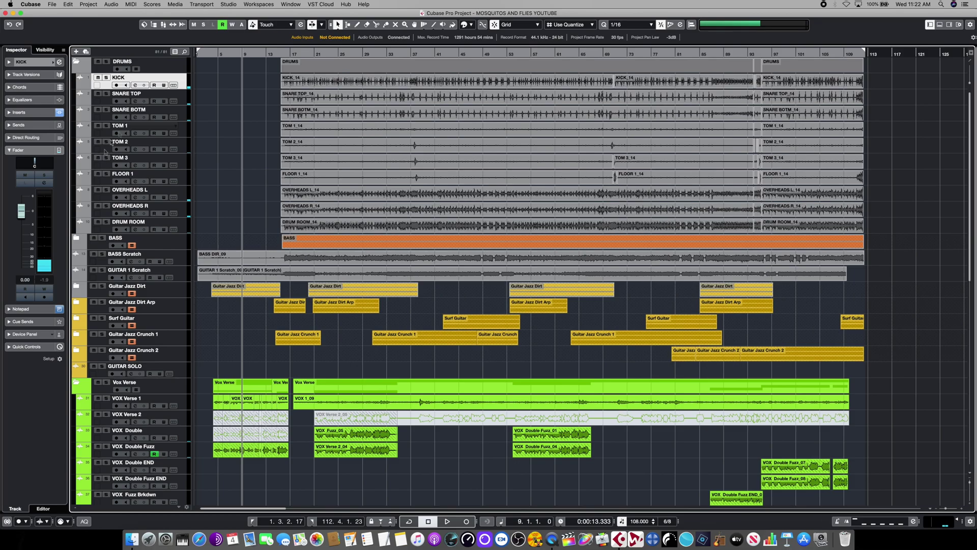
pyautogui.click(192, 139)
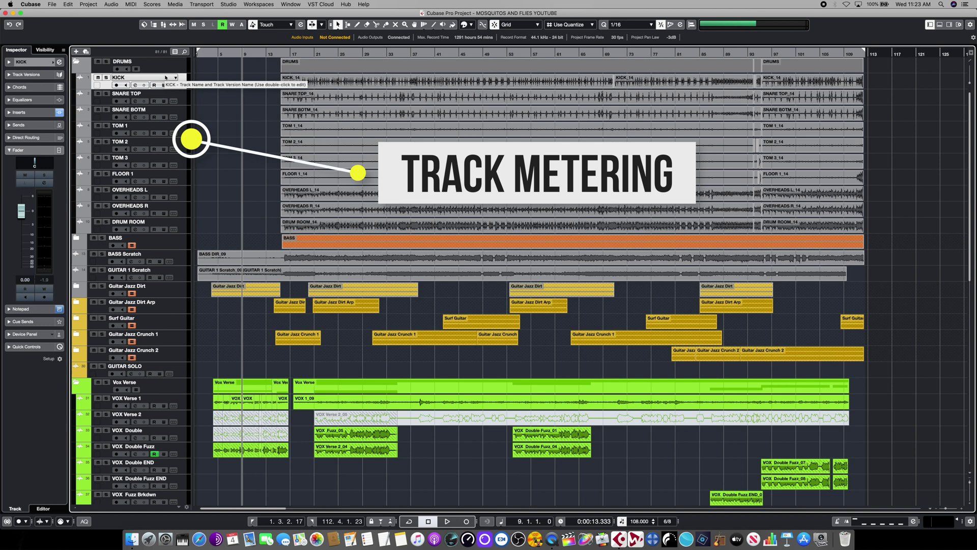
pyautogui.press('Down')
pyautogui.press('Down')
pyautogui.press('Down')
pyautogui.press('Down')
pyautogui.press('Up')
pyautogui.press('Up')
pyautogui.press('Up')
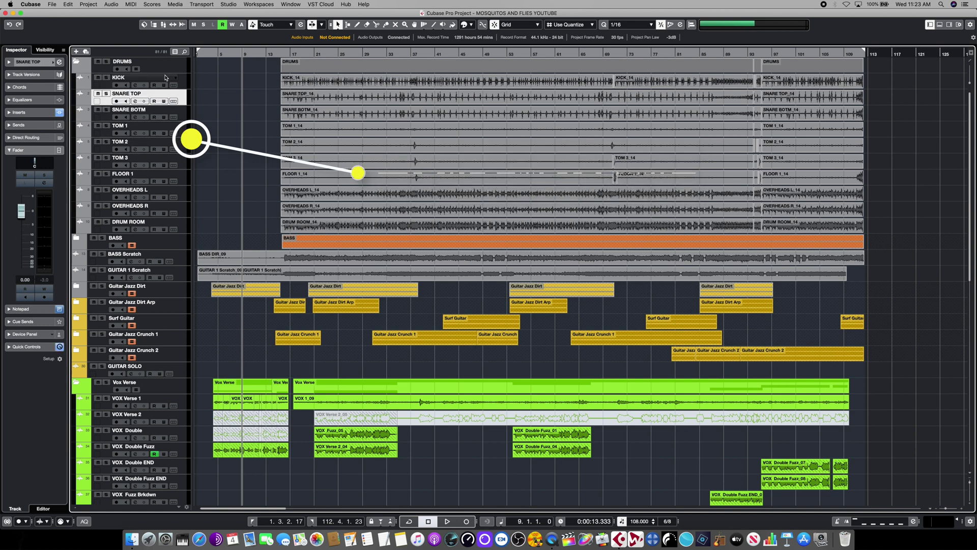
pyautogui.press('Up')
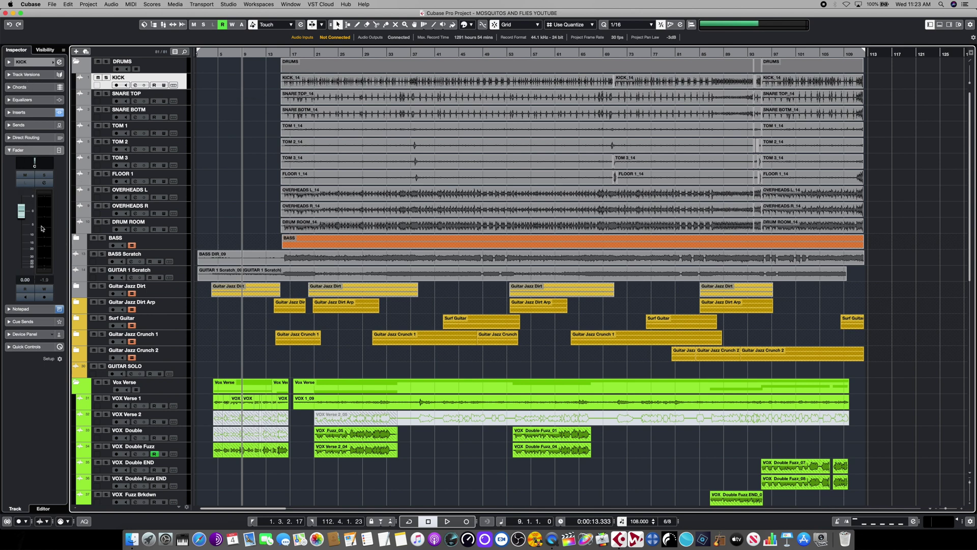
# Go through the KICK track's meter options to set Meter Position to Post-Panner.
pyautogui.click(42, 263)
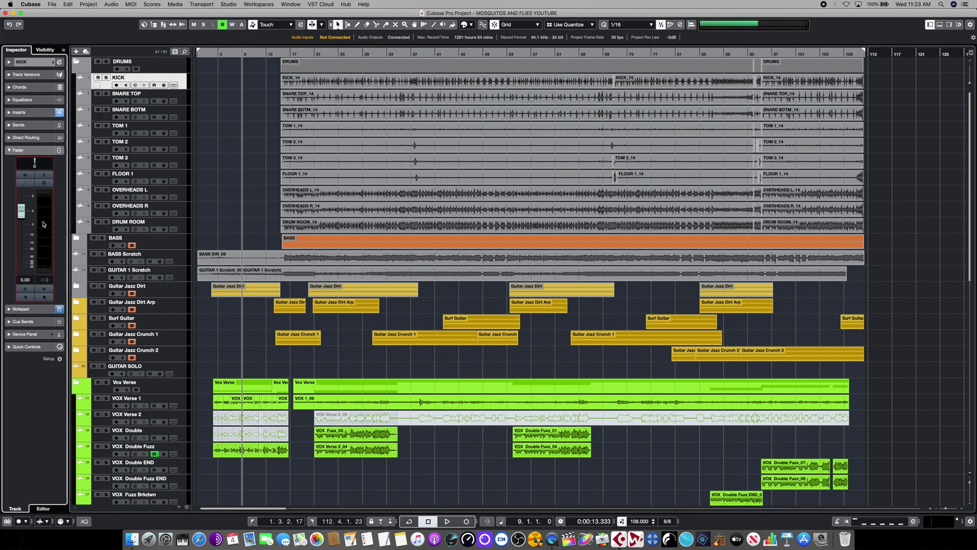
pyautogui.rightClick(188, 84)
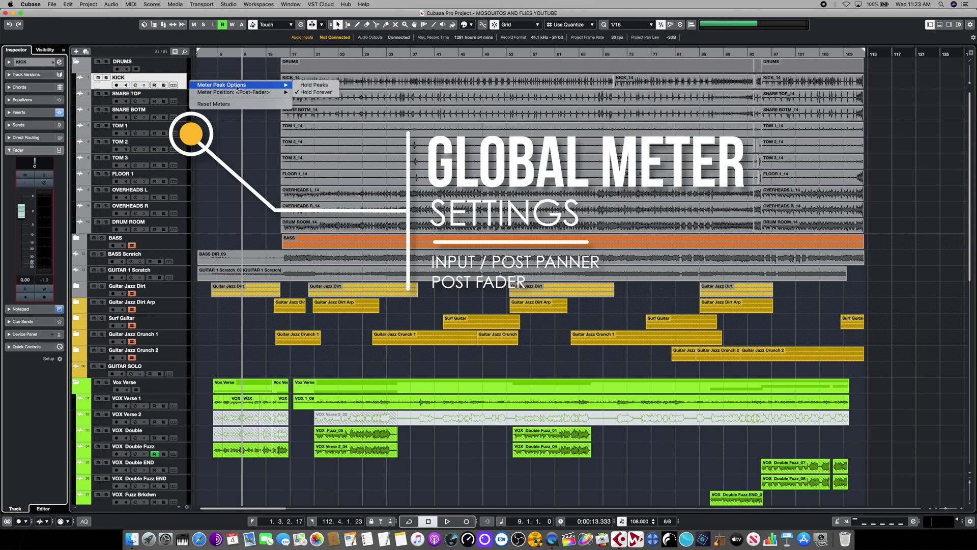
pyautogui.click(41, 219)
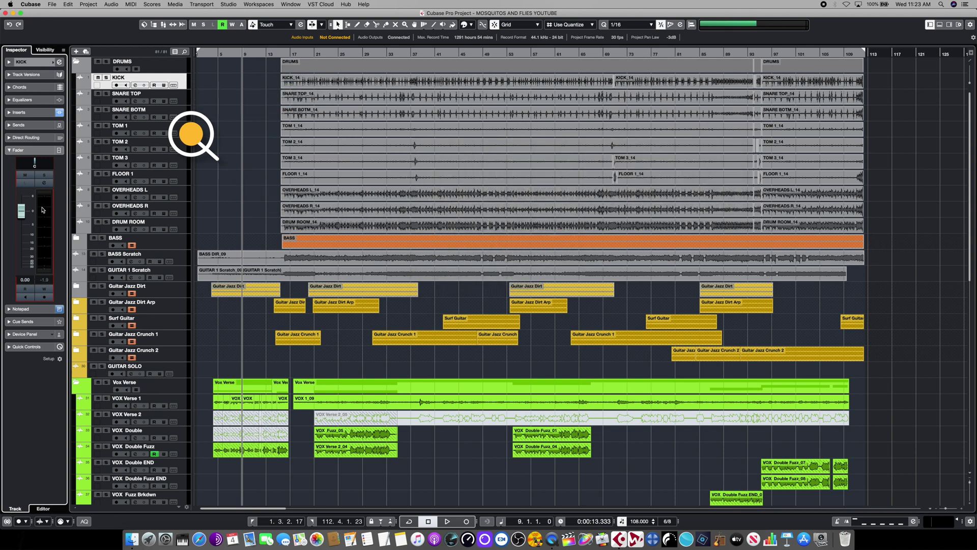
pyautogui.rightClick(43, 209)
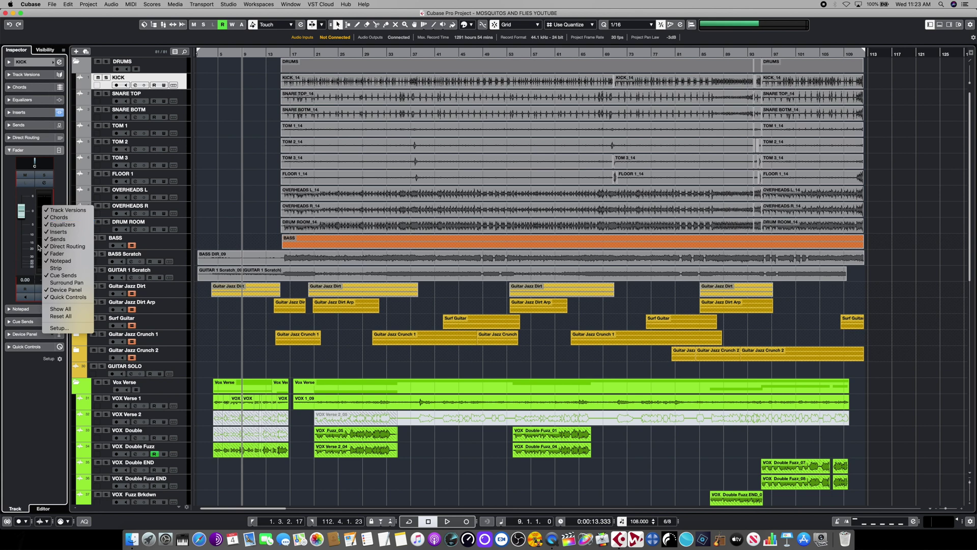
pyautogui.click(46, 202)
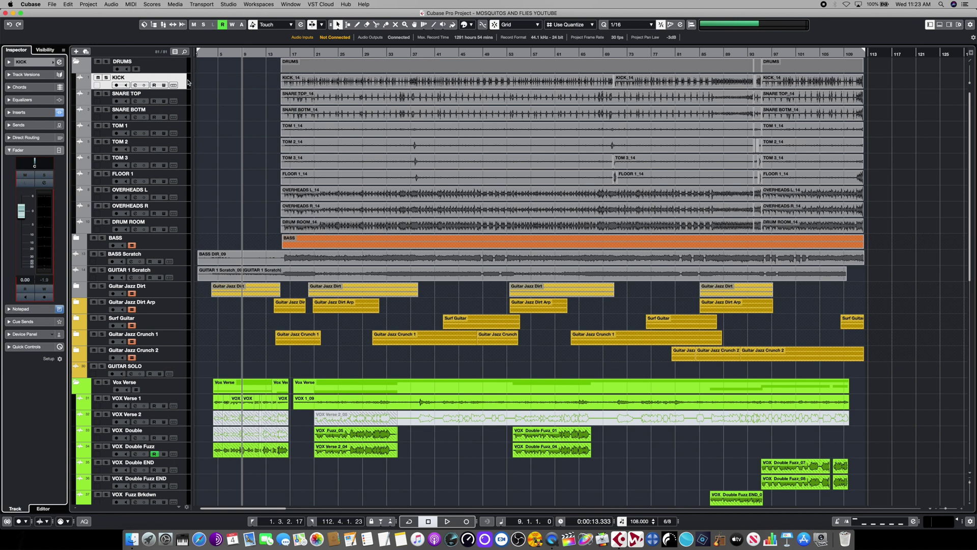
pyautogui.rightClick(188, 82)
pyautogui.moveTo(225, 94)
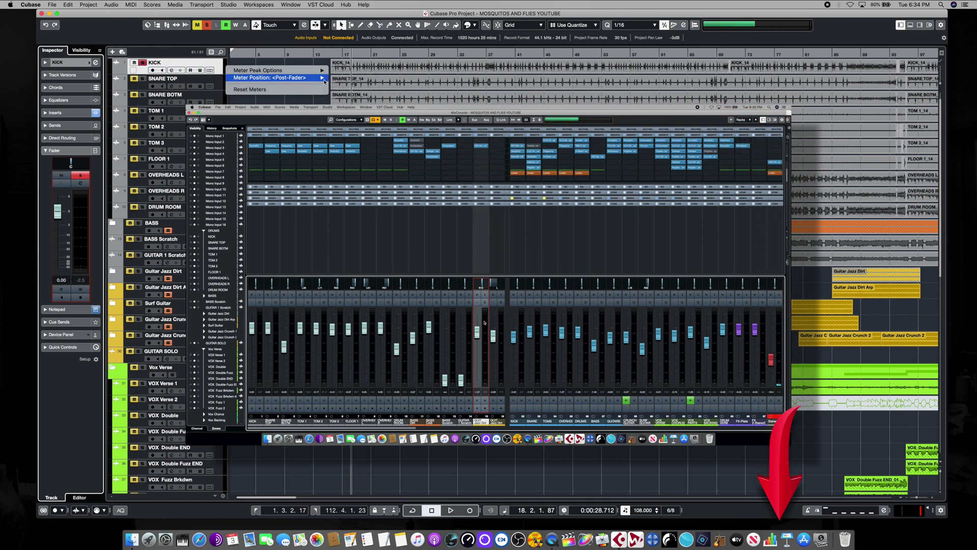
pyautogui.moveTo(324, 80)
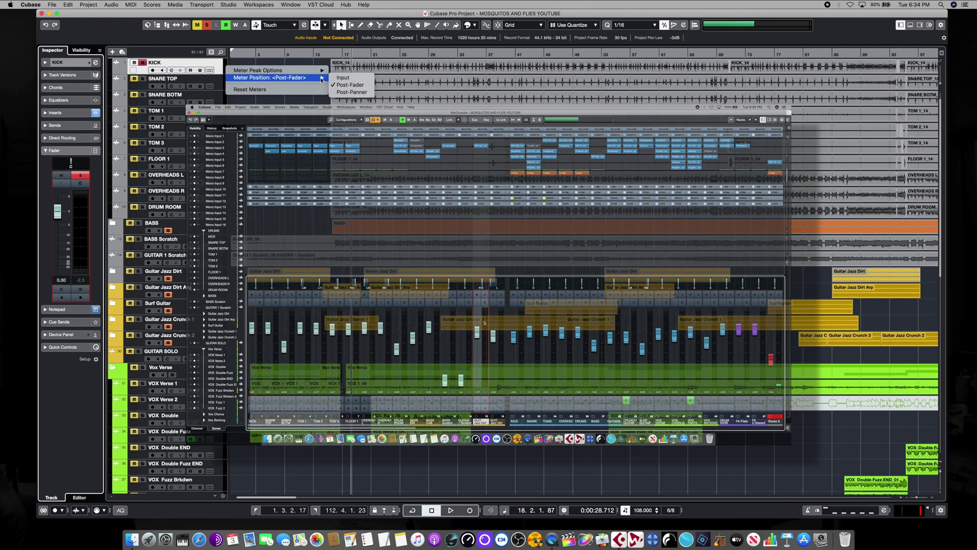
pyautogui.click(310, 115)
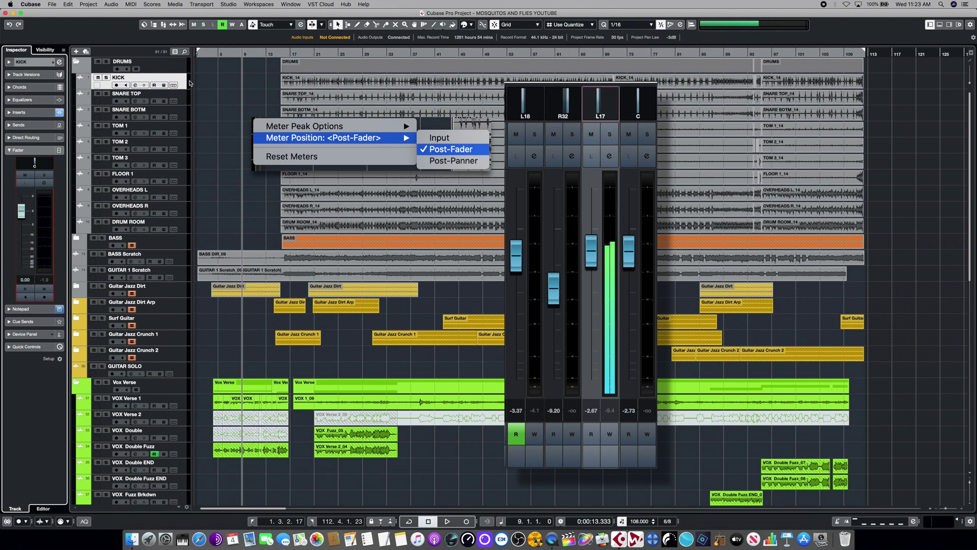
# Pan the third MixConsole channel to L5 and pull its fader down to -42.9 dB.
pyautogui.moveTo(591, 250); pyautogui.dragTo(600, 268)
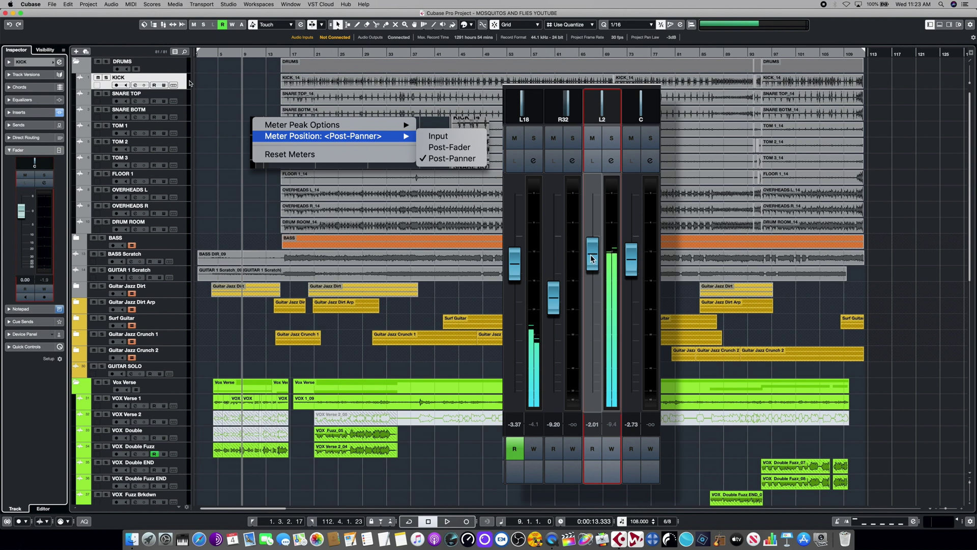
pyautogui.moveTo(605, 256); pyautogui.dragTo(604, 253)
pyautogui.moveTo(602, 109); pyautogui.dragTo(626, 109)
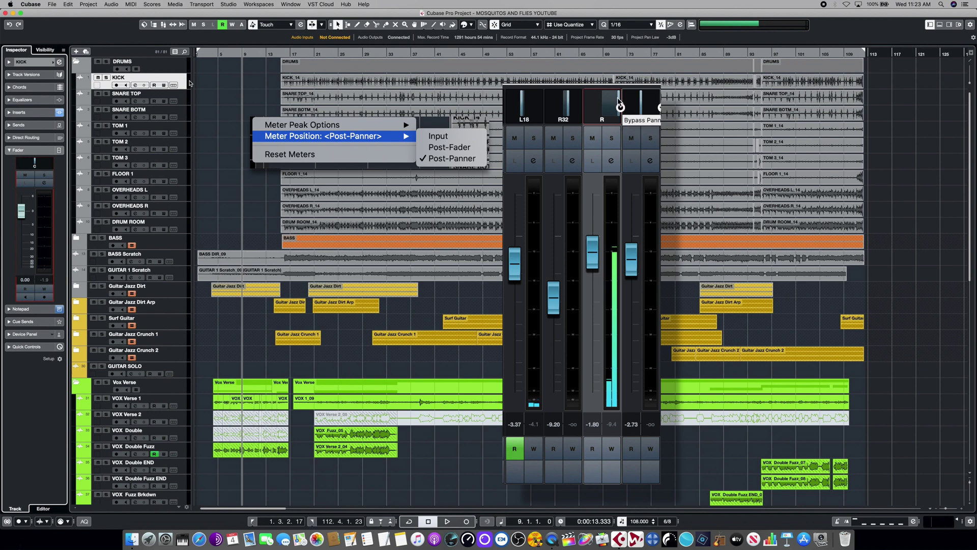
pyautogui.moveTo(619, 102); pyautogui.dragTo(573, 105)
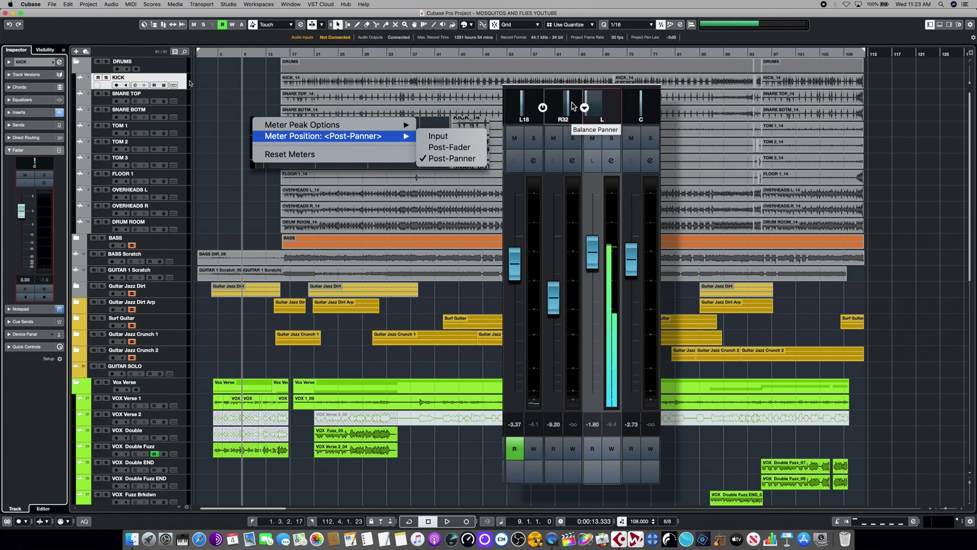
pyautogui.moveTo(588, 102); pyautogui.dragTo(599, 102)
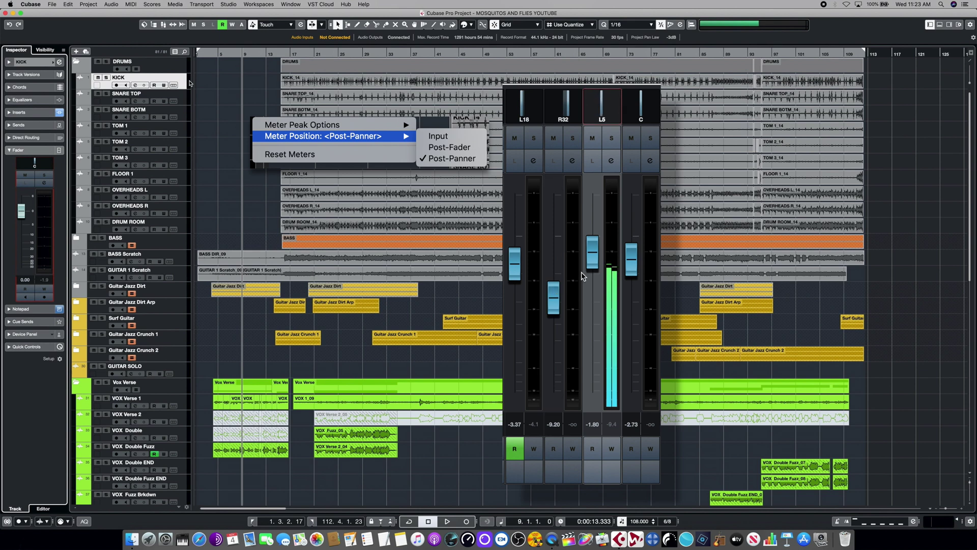
pyautogui.moveTo(591, 260); pyautogui.dragTo(586, 385)
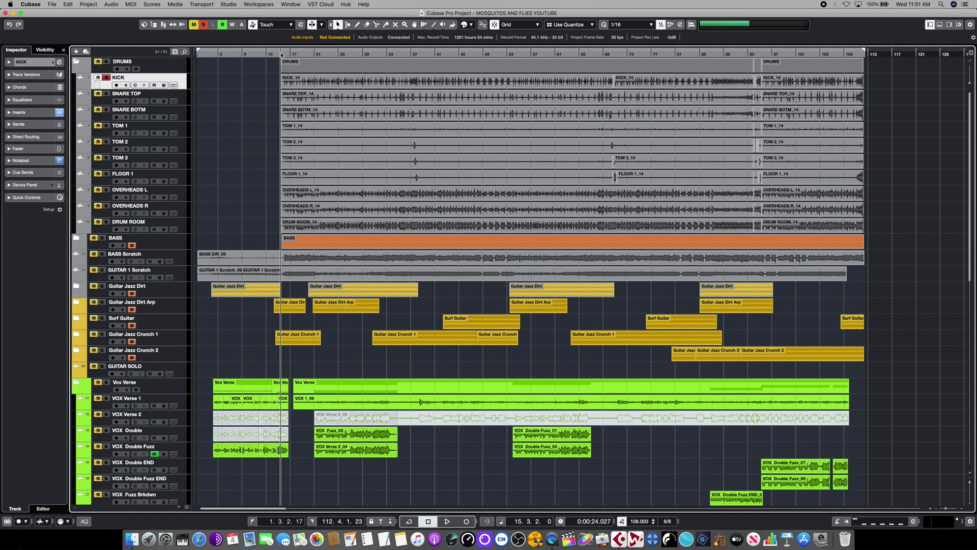
# Re-solo KICK, show its Inspector fader and meter, and stop playback after checking peaks.
pyautogui.click(107, 78)
pyautogui.click(106, 78)
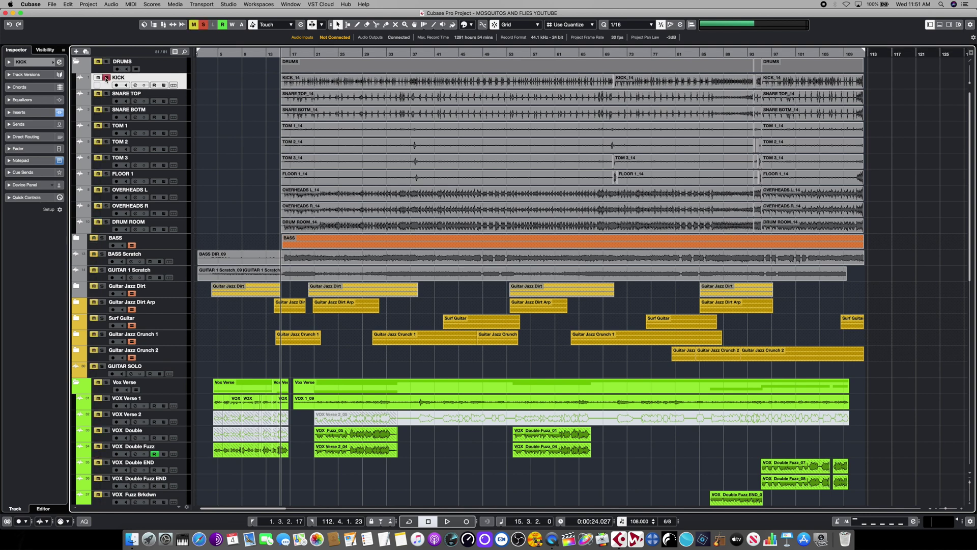
pyautogui.click(33, 148)
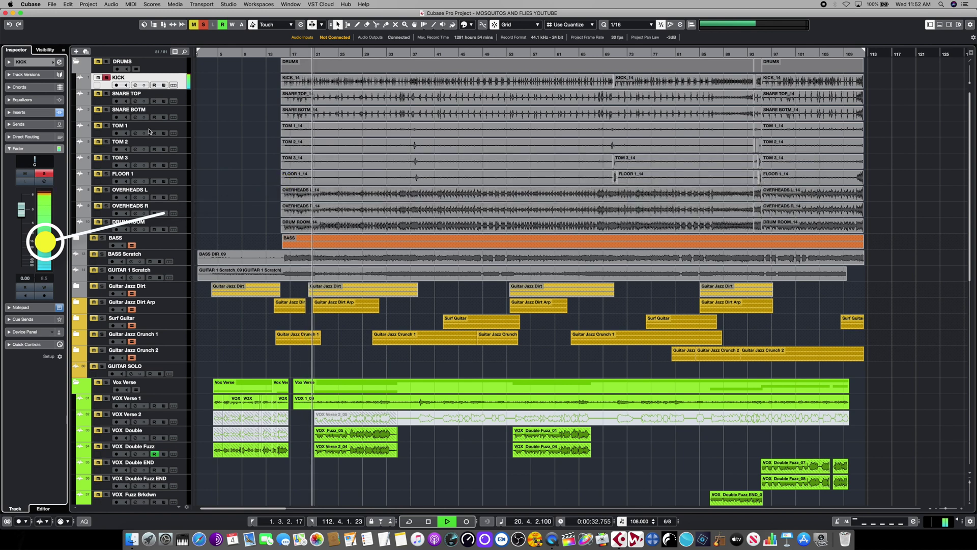
pyautogui.press('space')
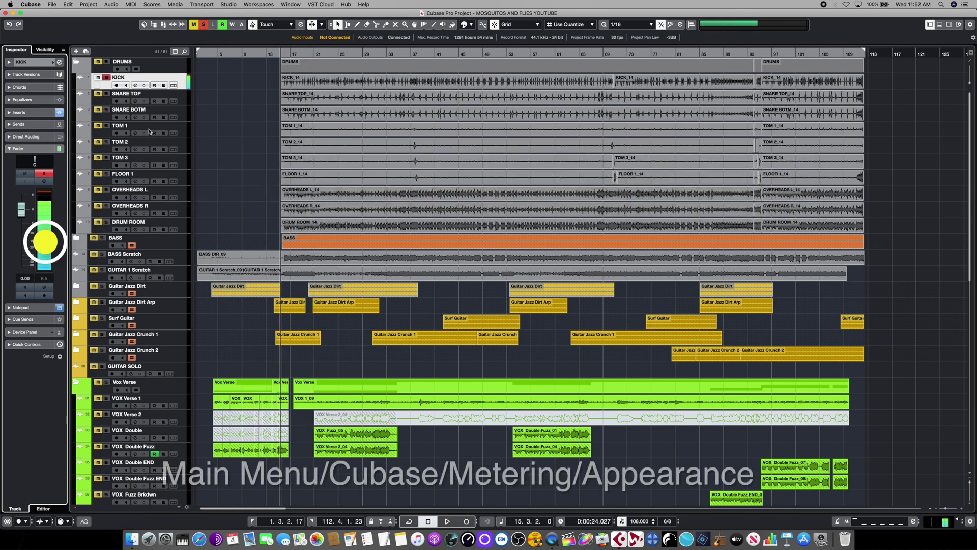
pyautogui.click(31, 4)
pyautogui.click(38, 26)
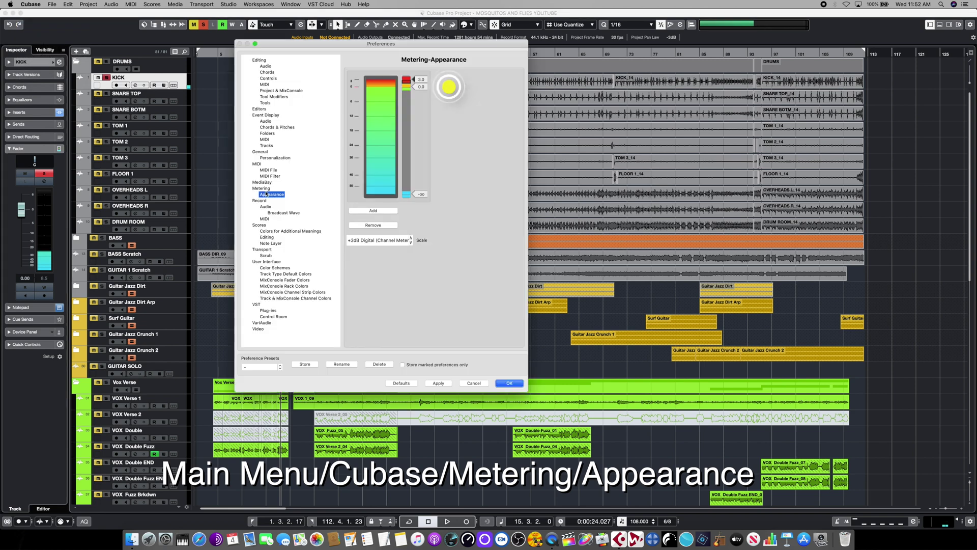
pyautogui.click(263, 188)
pyautogui.click(270, 195)
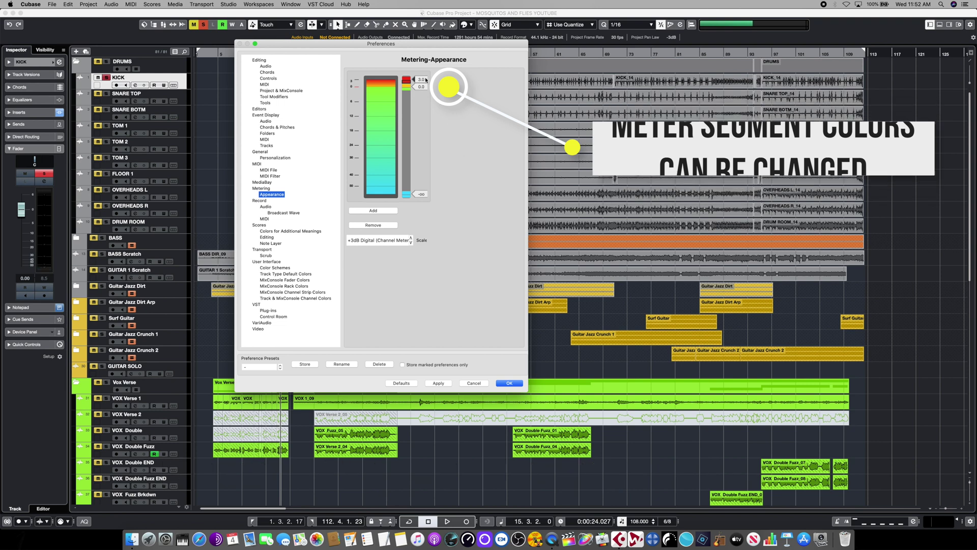
pyautogui.click(508, 382)
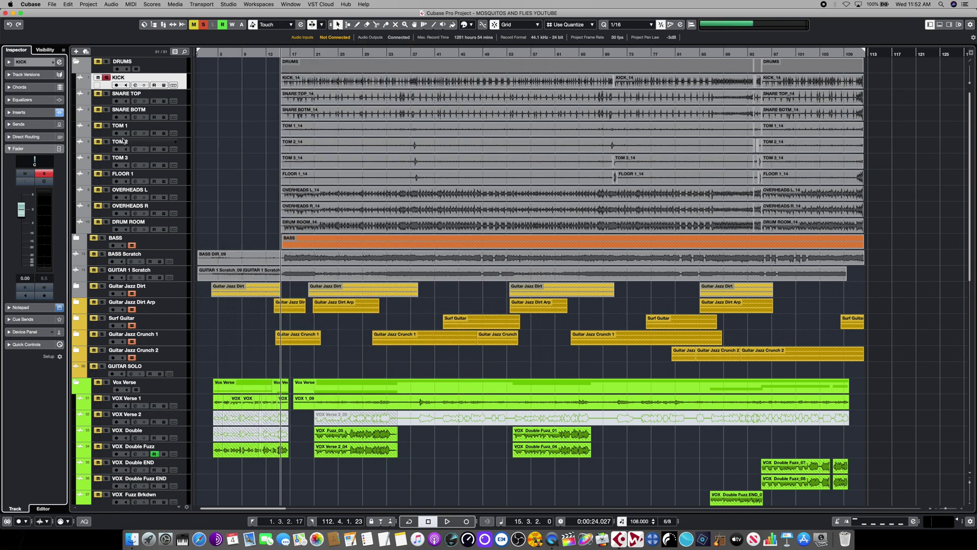
pyautogui.click(42, 112)
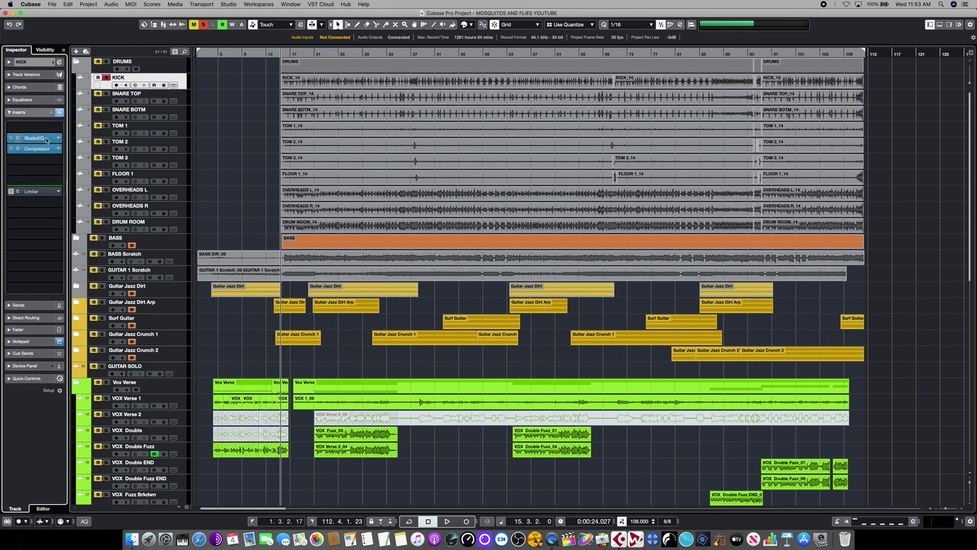
pyautogui.click(43, 112)
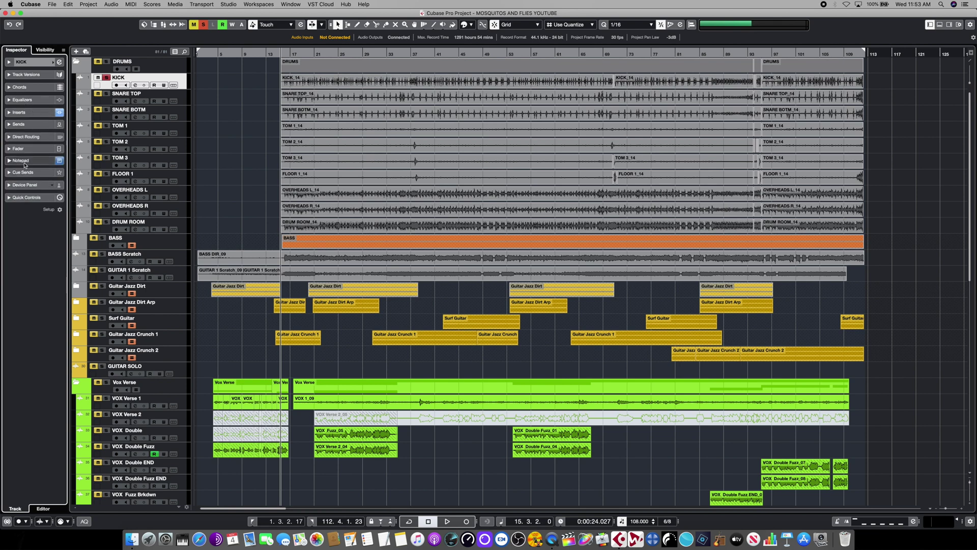
pyautogui.click(30, 148)
pyautogui.press('space')
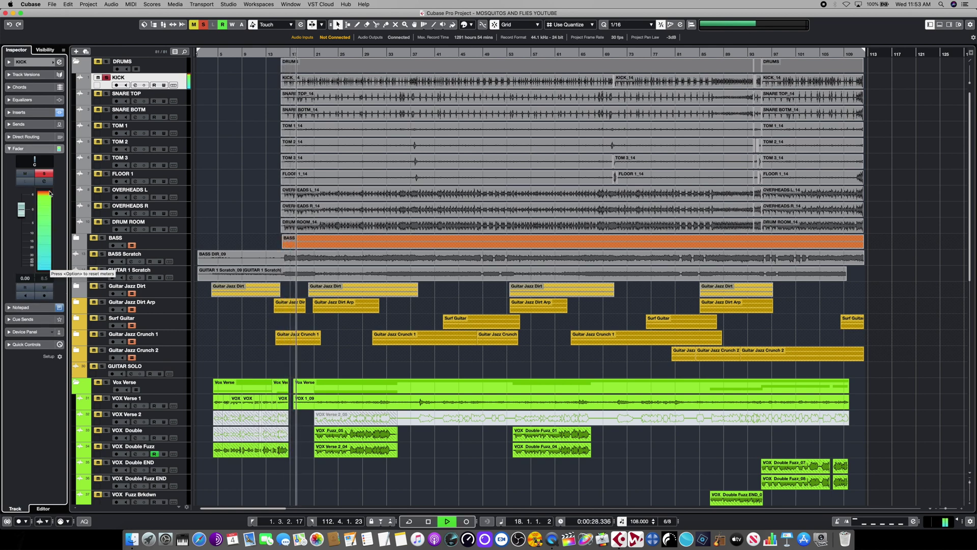
# Stop playback, activate the KICK track's Limiter insert, and open then close its editor.
pyautogui.press('space')
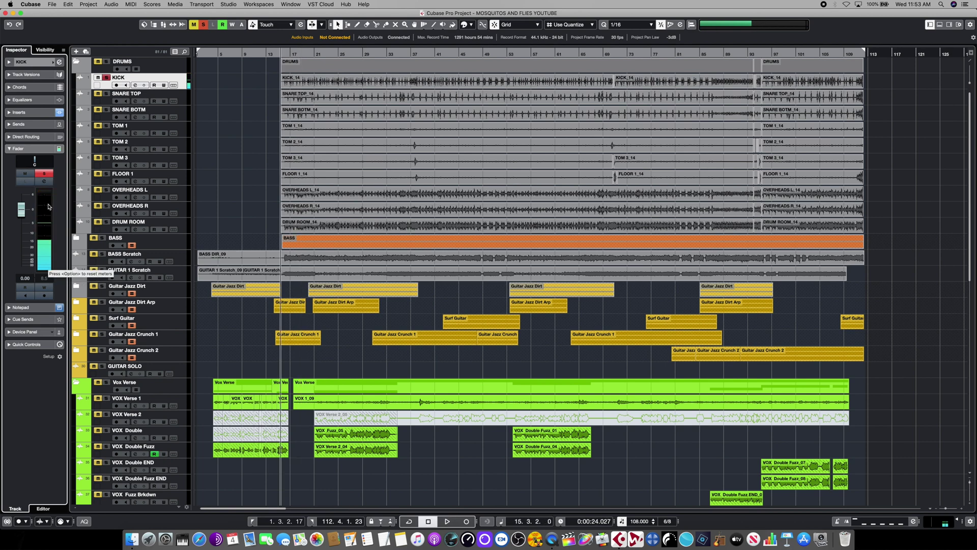
pyautogui.click(32, 115)
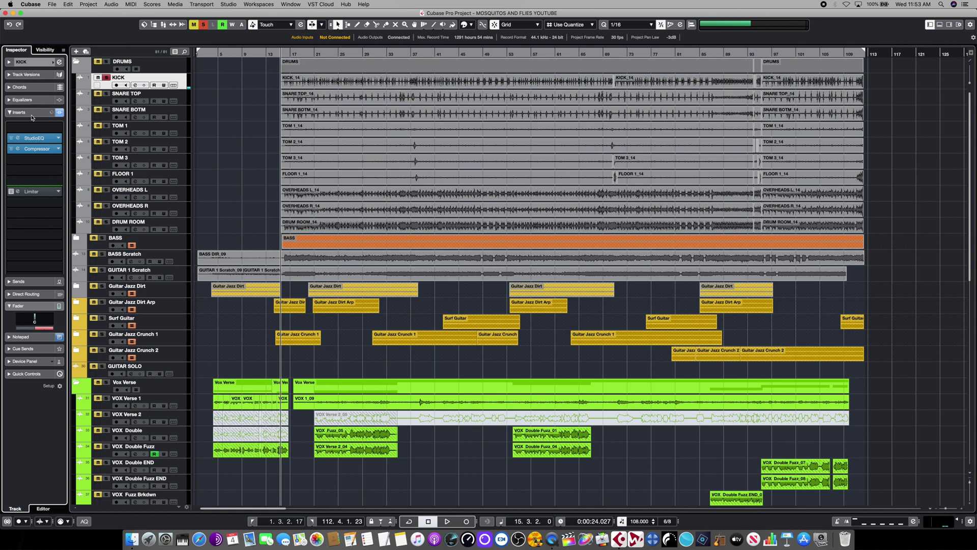
pyautogui.click(12, 192)
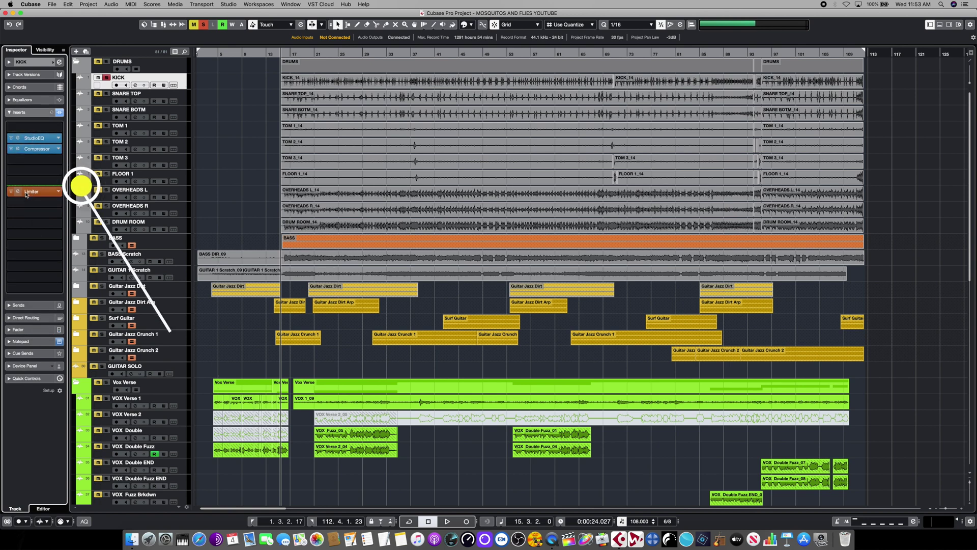
pyautogui.click(28, 192)
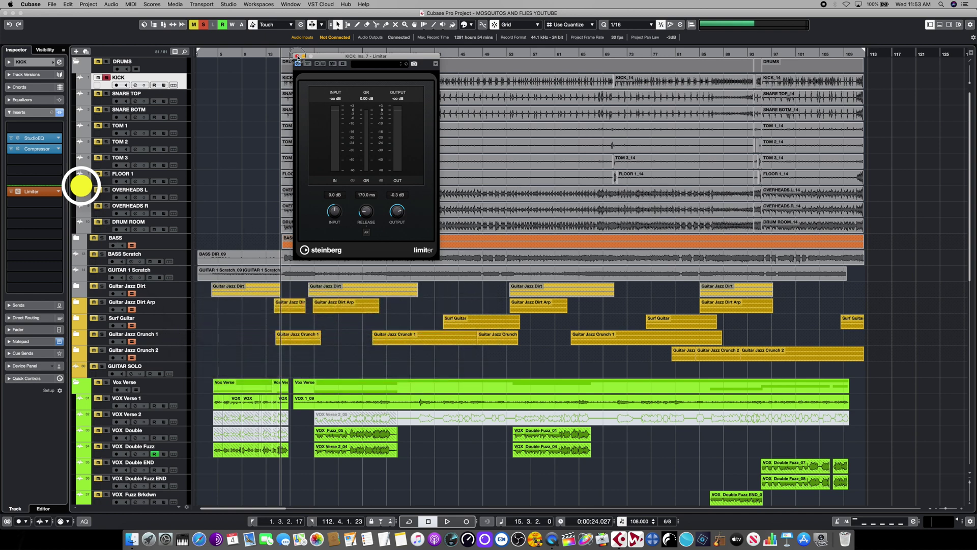
pyautogui.click(297, 56)
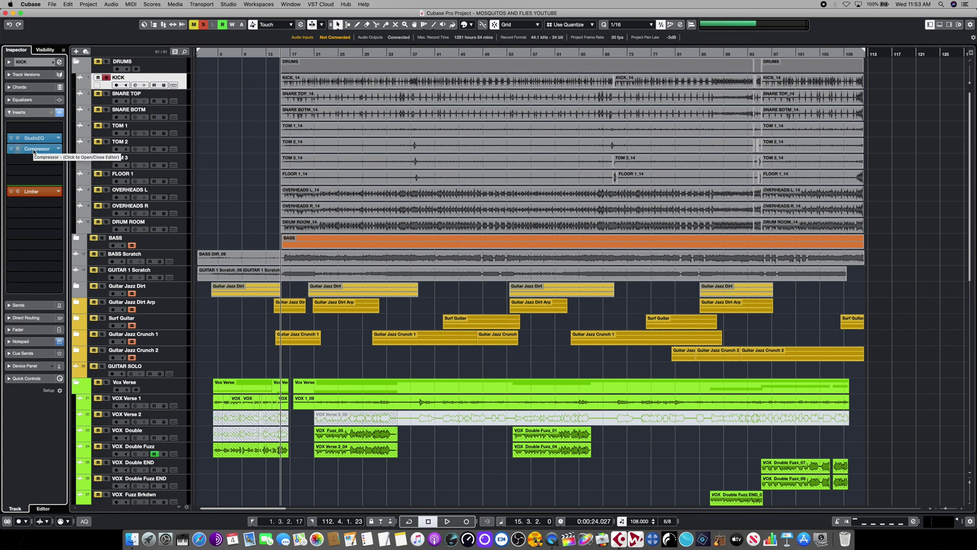
# Collapse Inserts, show the KICK fader and meter, and play then stop to check for clipping.
pyautogui.click(20, 112)
pyautogui.click(37, 152)
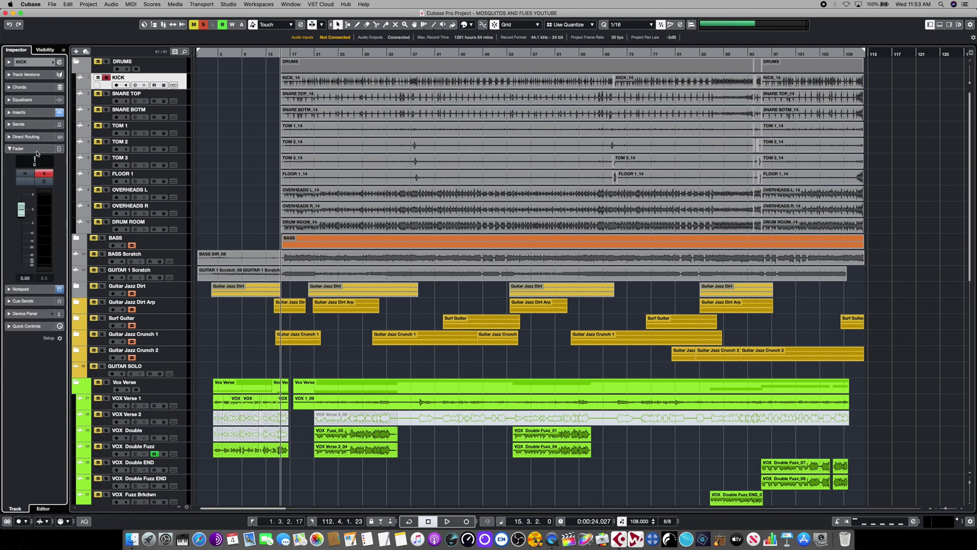
pyautogui.press('space')
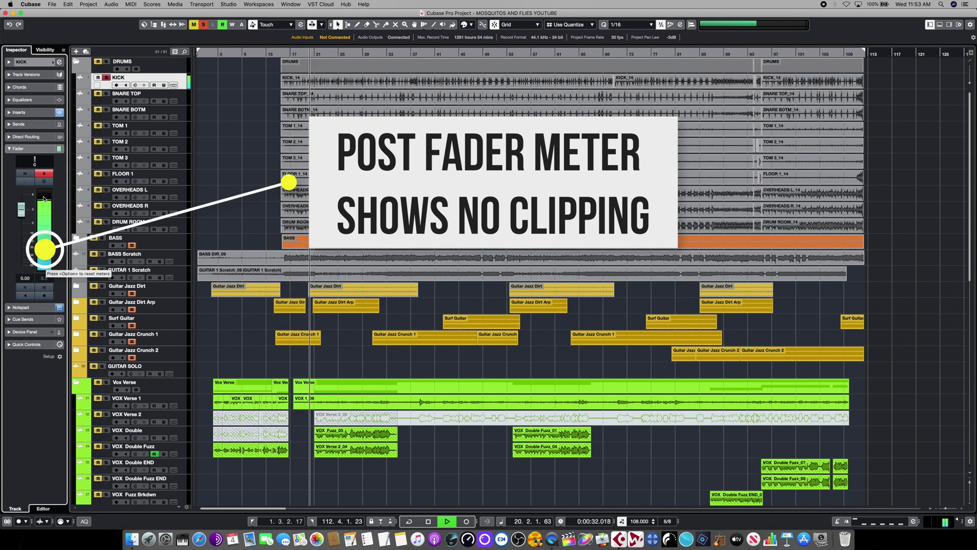
pyautogui.press('space')
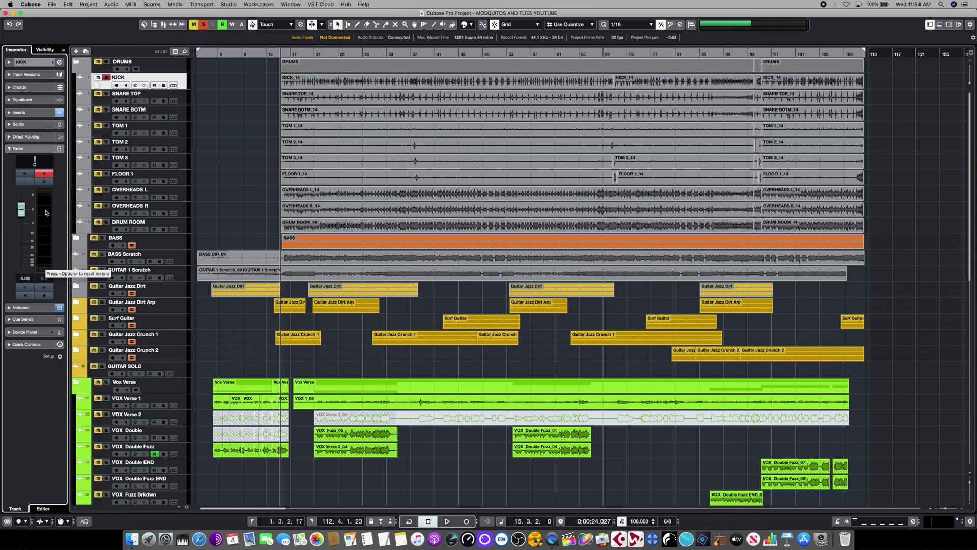
# Bypass the KICK track's Limiter insert and open the Compressor's editor.
pyautogui.click(31, 113)
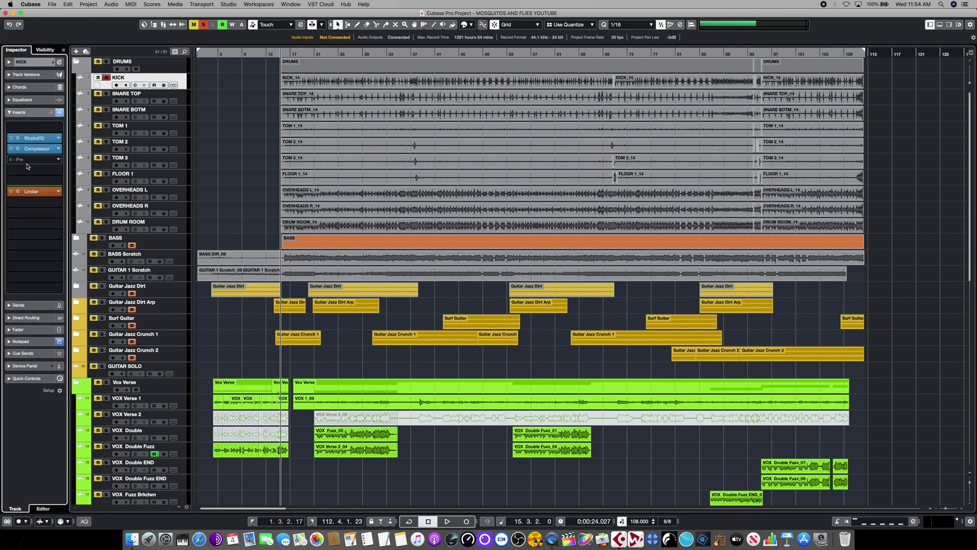
pyautogui.click(17, 194)
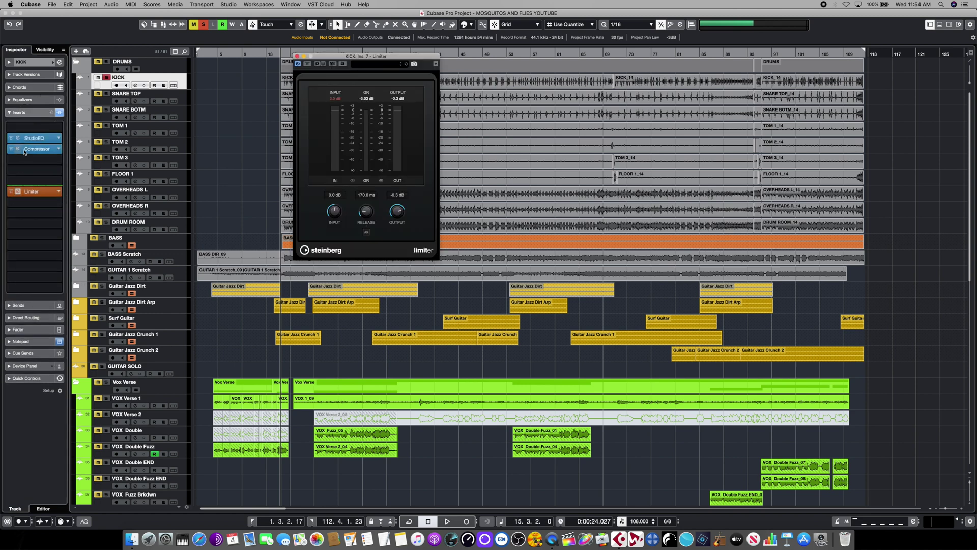
pyautogui.click(298, 56)
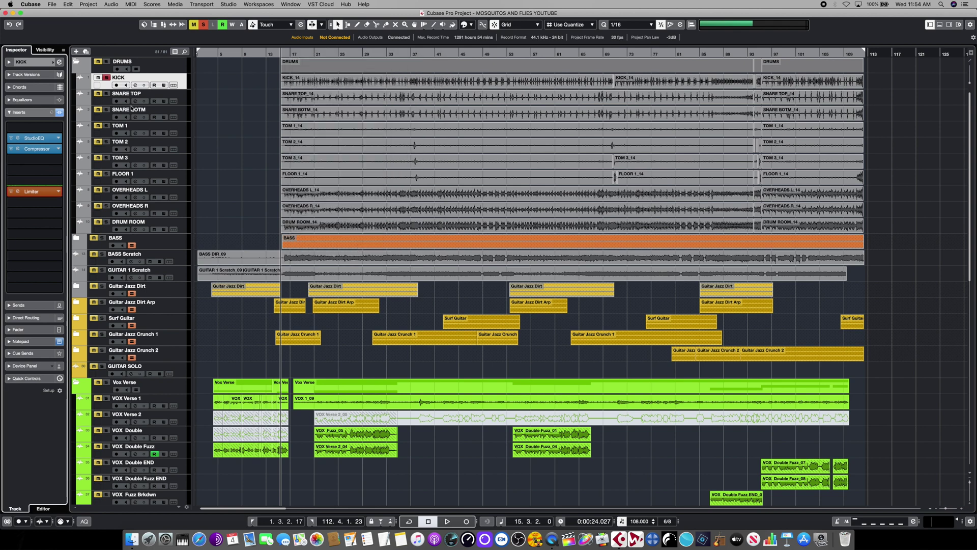
pyautogui.click(11, 194)
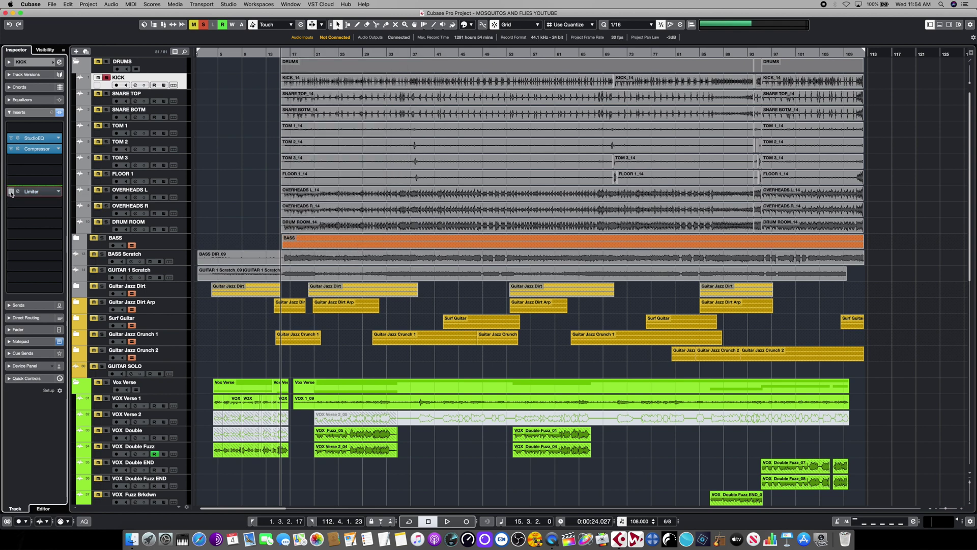
pyautogui.click(18, 149)
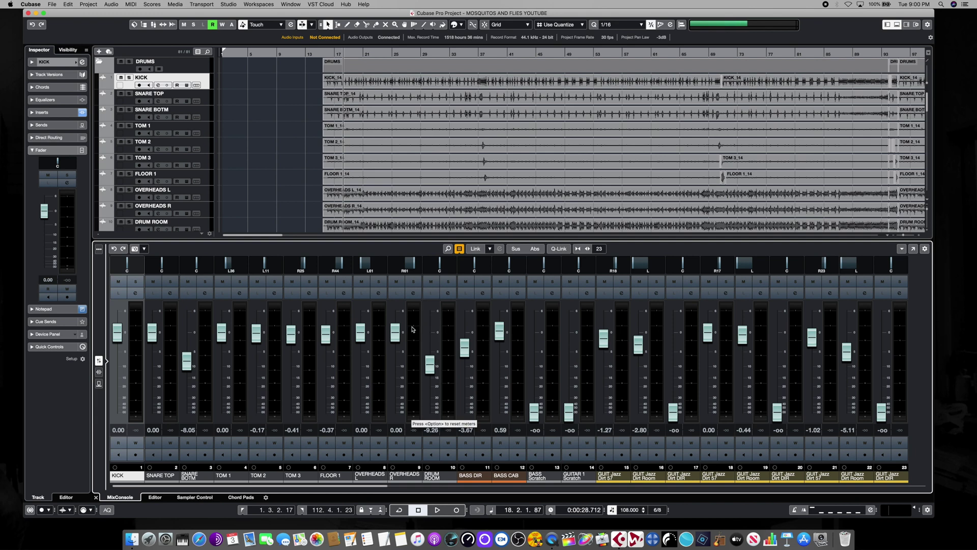
# Select the TOM 1 channel, then the OVERHEADS R channel strip in the lower-zone MixConsole.
pyautogui.click(213, 131)
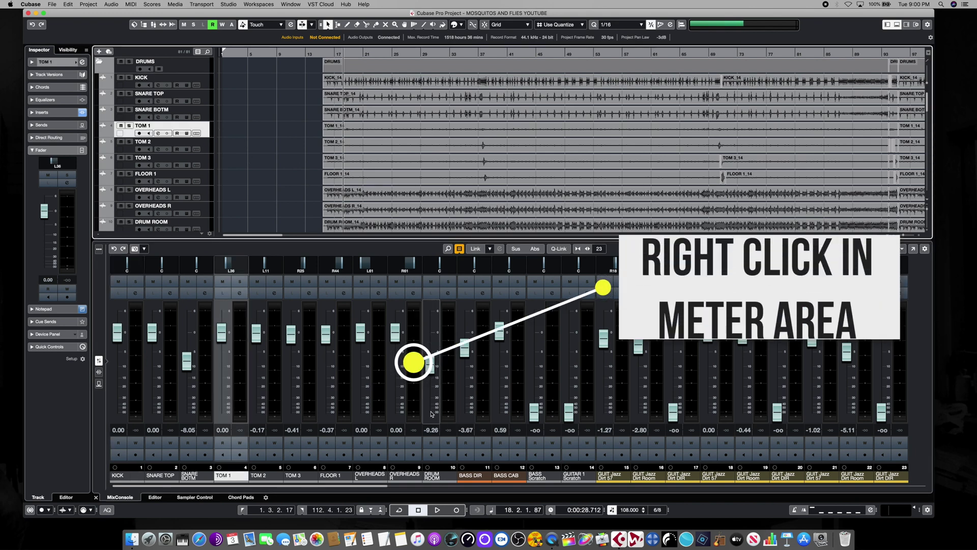
pyautogui.click(413, 335)
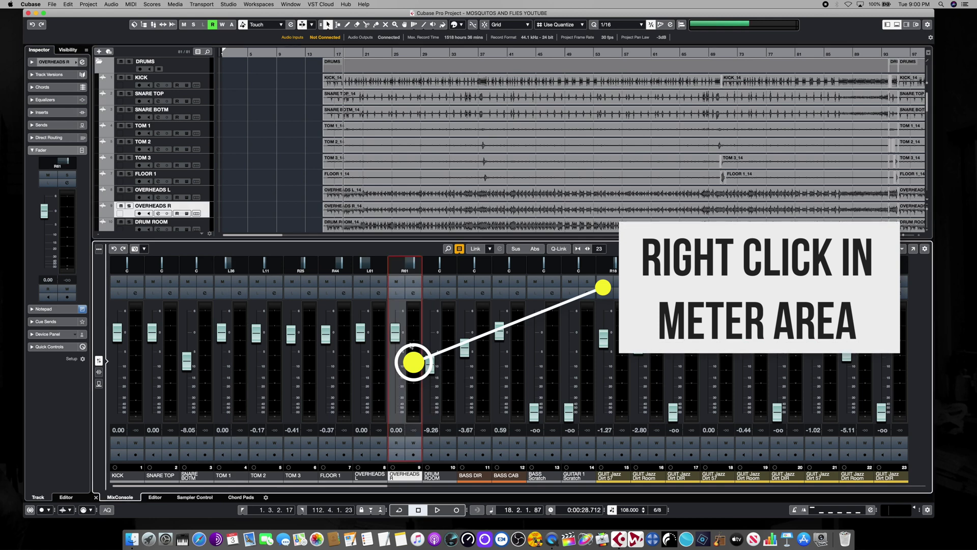
# Open the OVERHEADS R context menu down to Global Meter Settings > Meter Peak Options.
pyautogui.rightClick(411, 337)
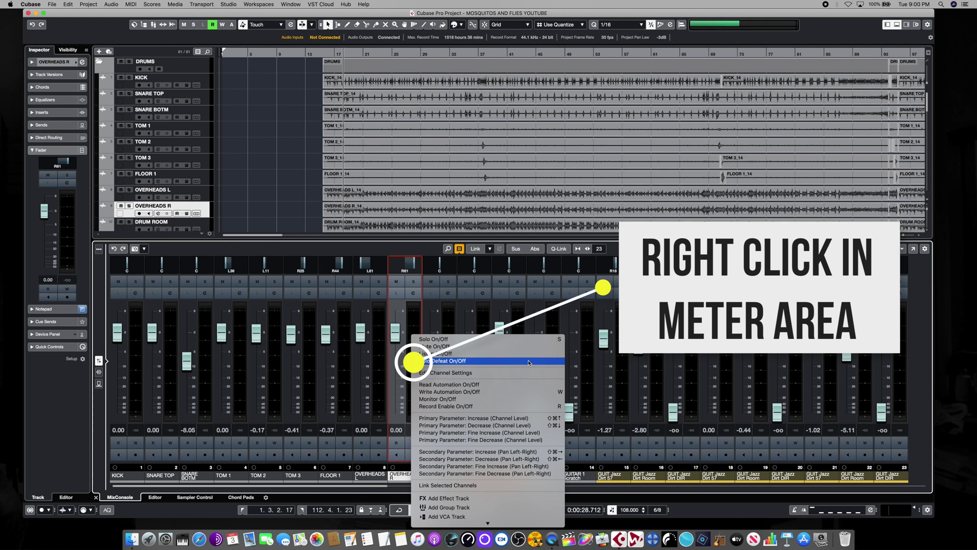
pyautogui.scroll(-5, 473, 352)
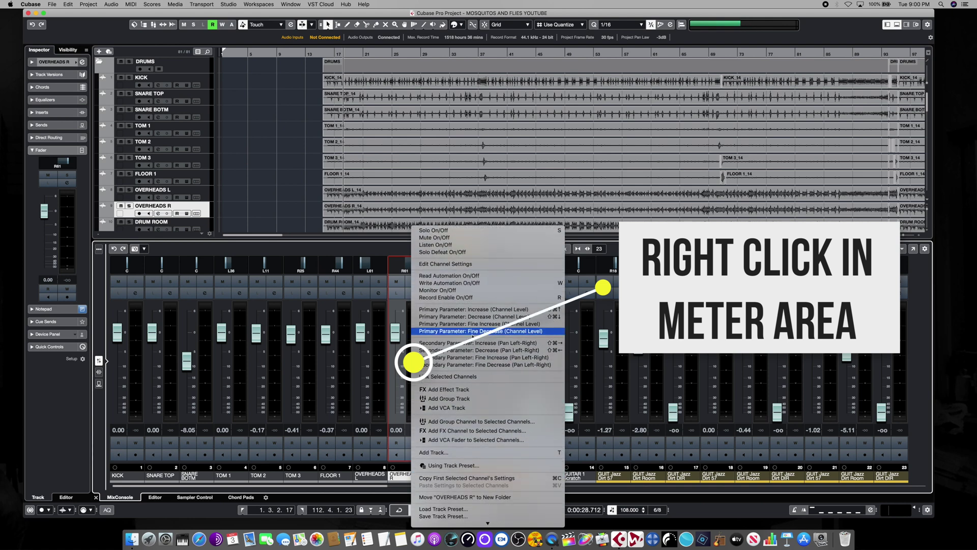
pyautogui.scroll(-1, 472, 525)
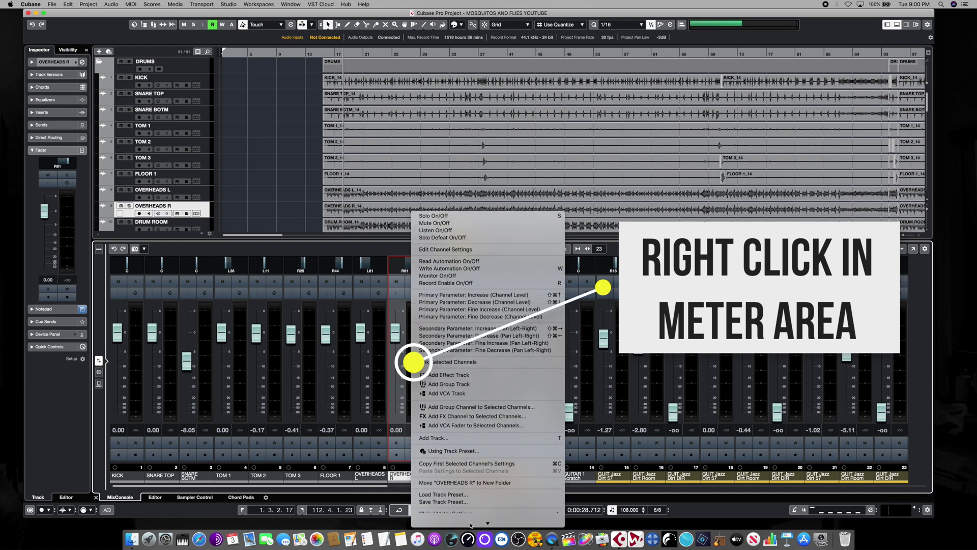
pyautogui.moveTo(482, 511)
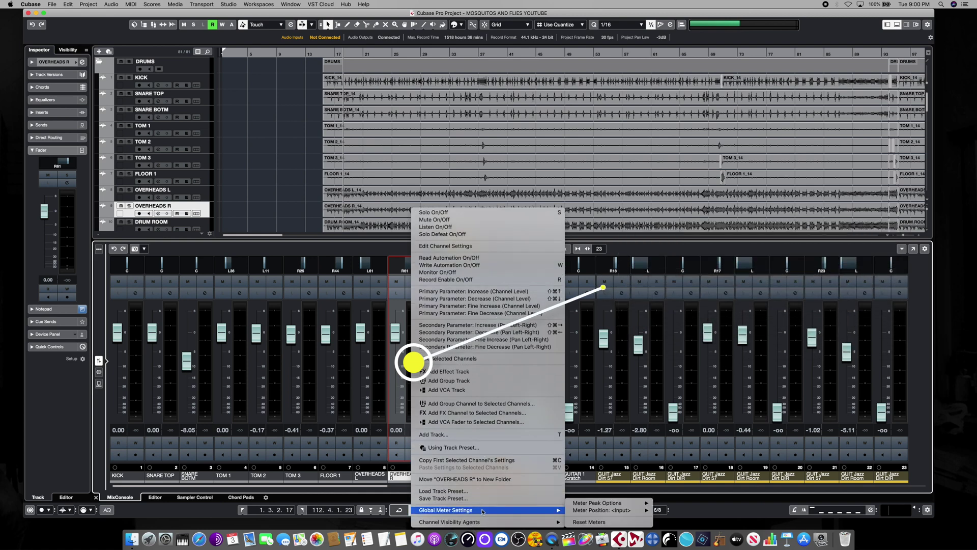
pyautogui.moveTo(638, 504)
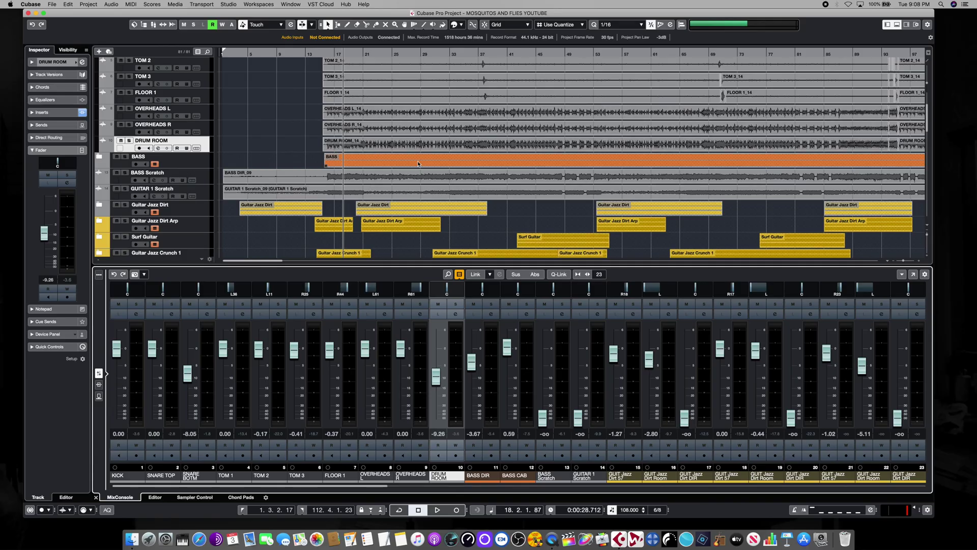
# Play and stop the song to watch all channel meters, then drag the MixConsole divider upward.
pyautogui.press('space')
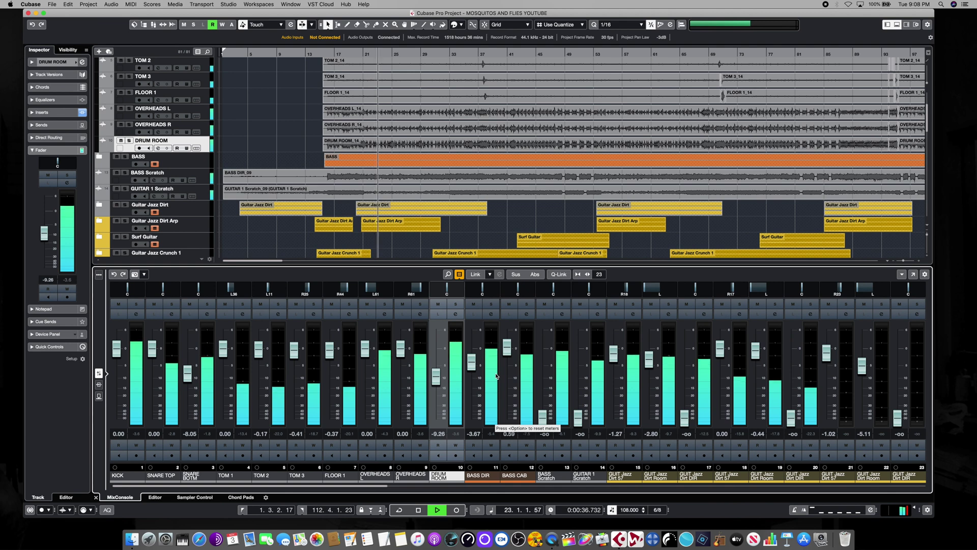
pyautogui.press('space')
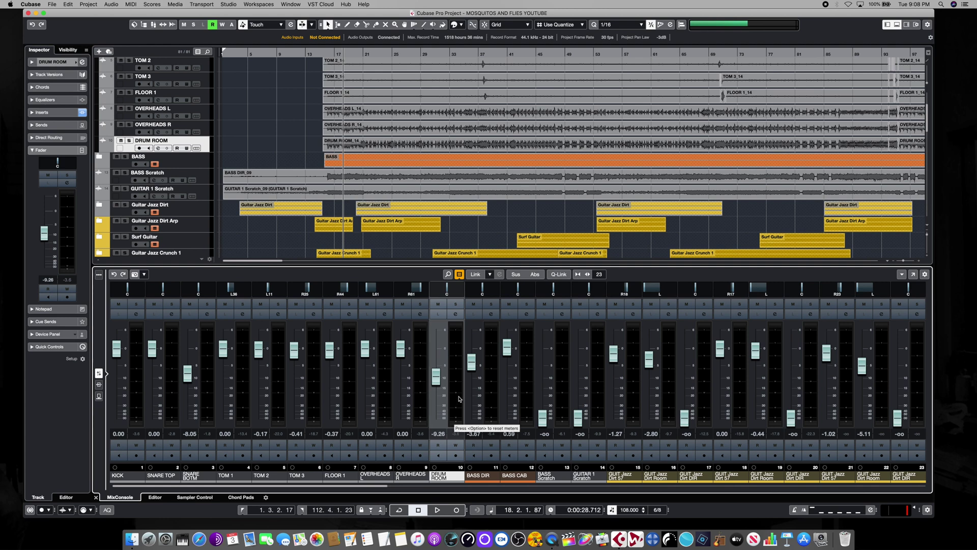
pyautogui.moveTo(420, 265)
pyautogui.mouseDown()
pyautogui.moveTo(421, 145)
pyautogui.moveTo(418, 345)
pyautogui.moveTo(416, 255)
pyautogui.moveTo(415, 264)
pyautogui.mouseUp()
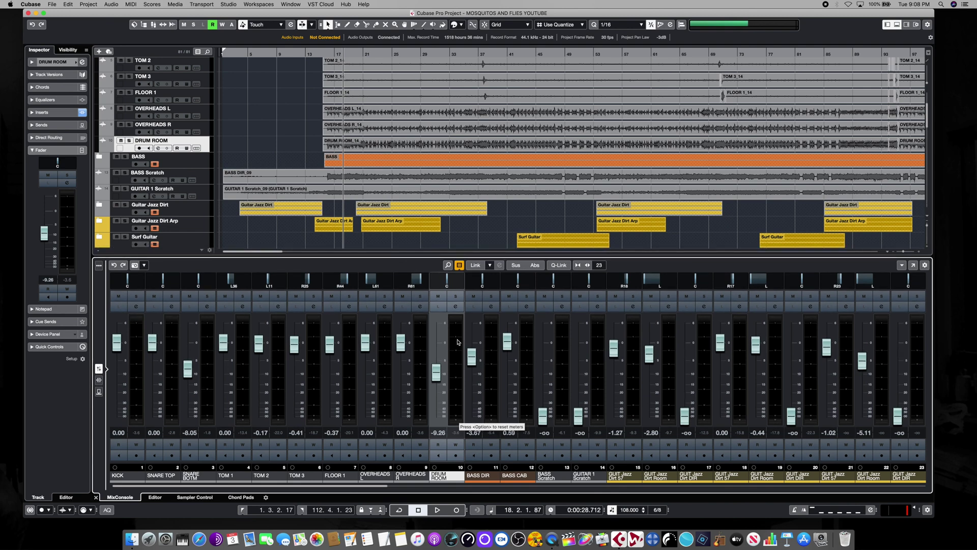
# Narrow the MixConsole channel strips with H to fit more channels, then widen them with G.
pyautogui.press('h')
pyautogui.press('h')
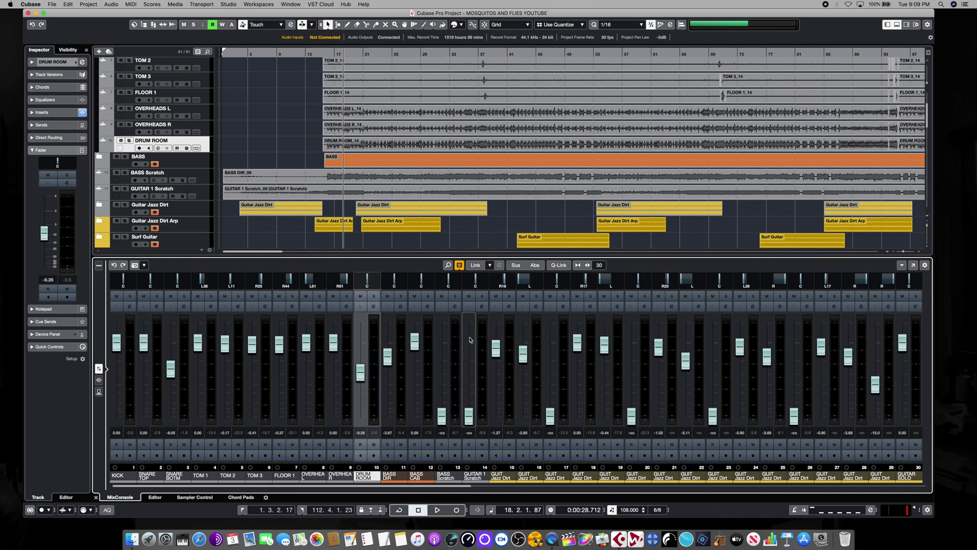
pyautogui.press('g')
pyautogui.press('g')
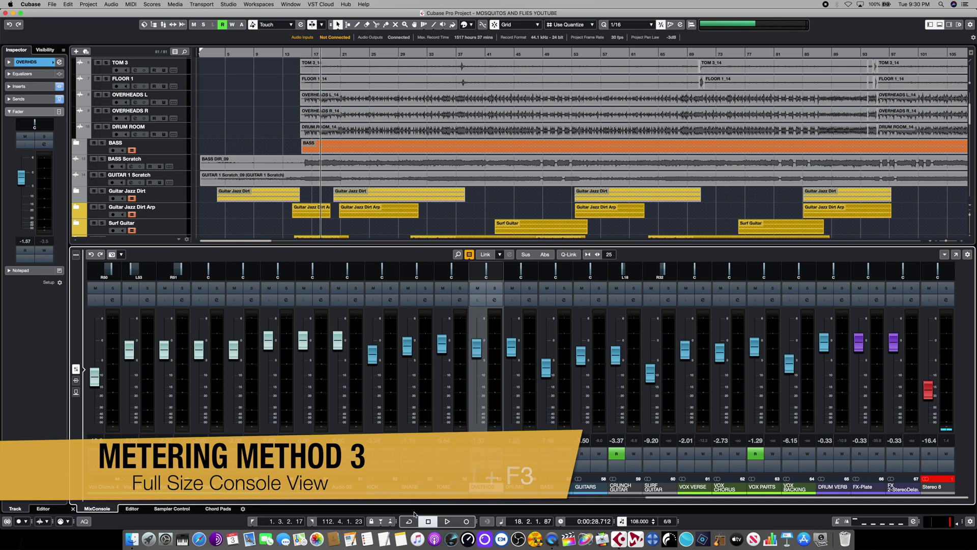
# Open the full MixConsole window with F3, select GUIT Jazz Dirt, and dismiss its context menu.
pyautogui.press('F3')
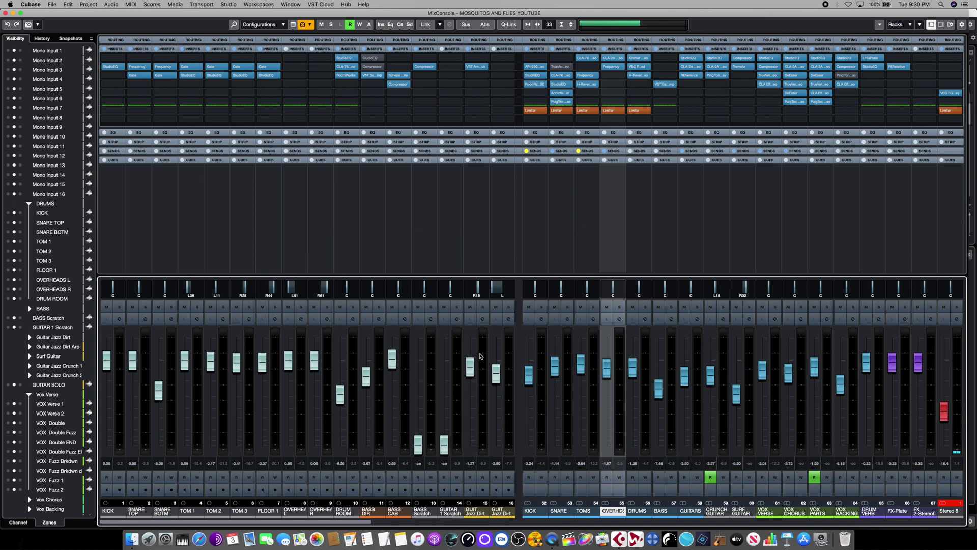
pyautogui.click(480, 355)
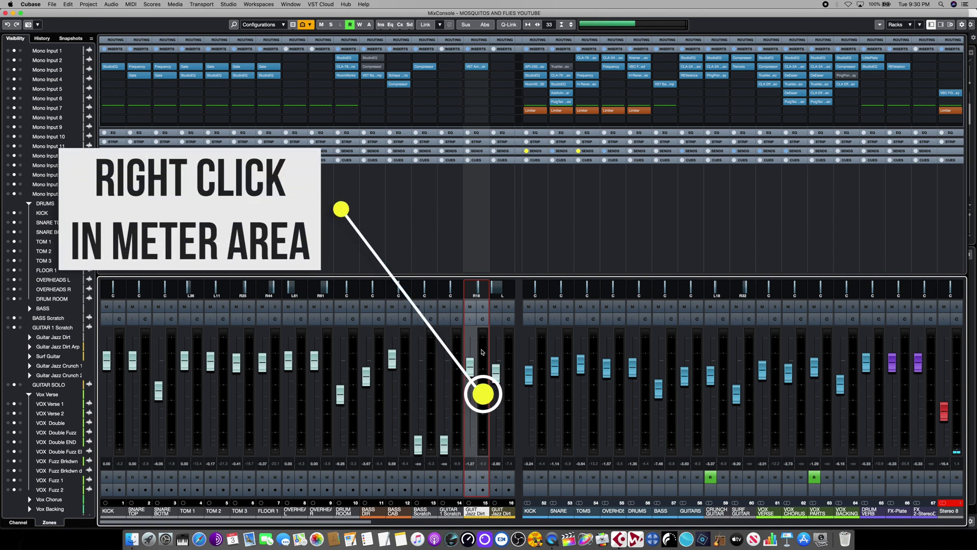
pyautogui.rightClick(482, 352)
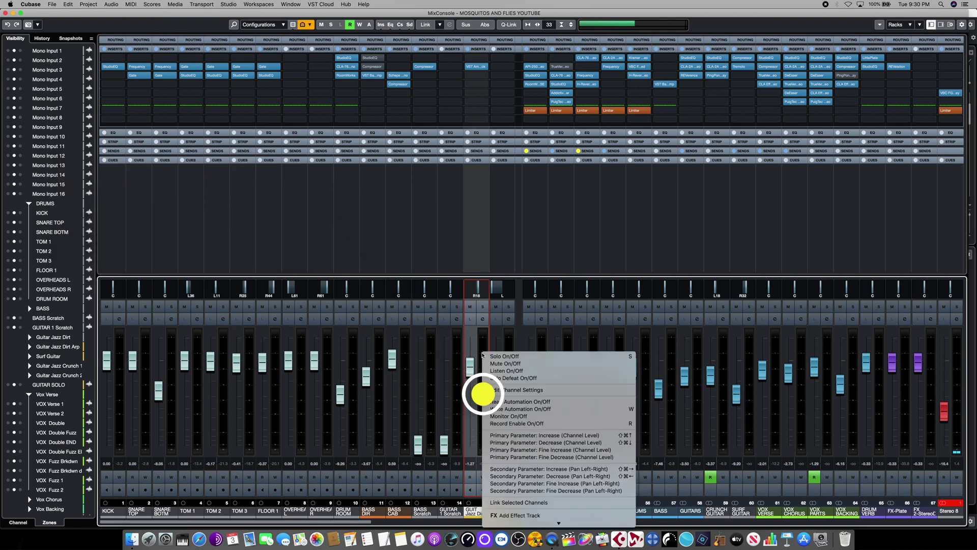
pyautogui.moveTo(558, 522)
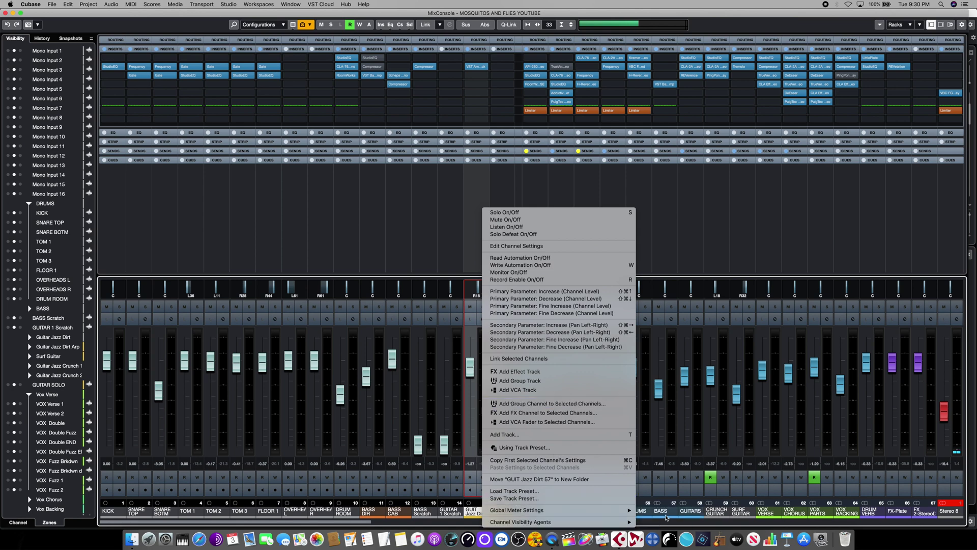
pyautogui.click(660, 522)
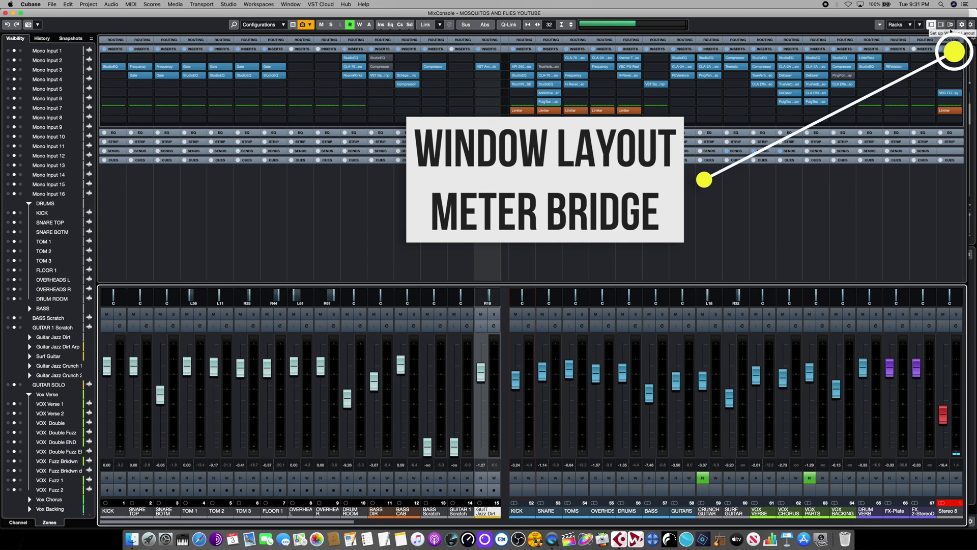
# Enable the Meter Bridge in the window layout and drag it taller above the racks.
pyautogui.click(950, 26)
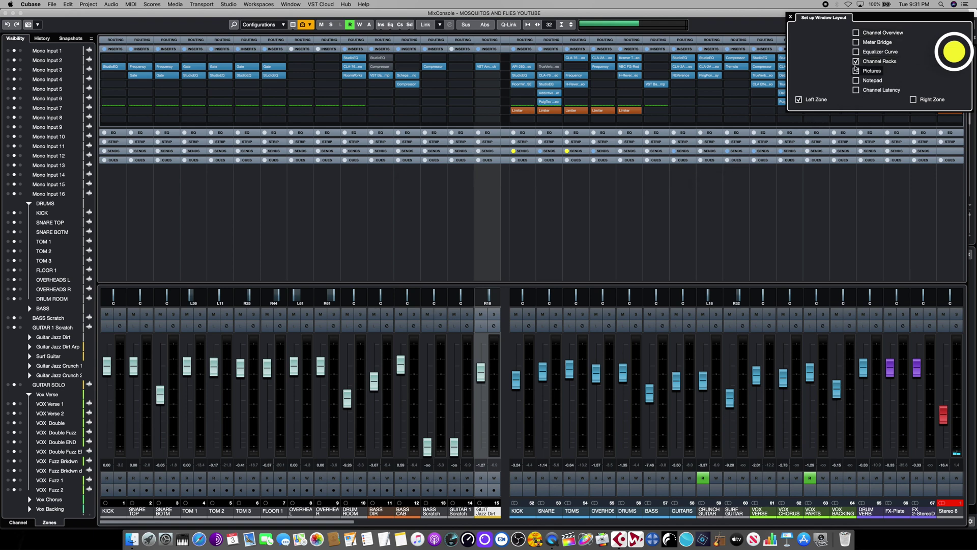
pyautogui.click(856, 43)
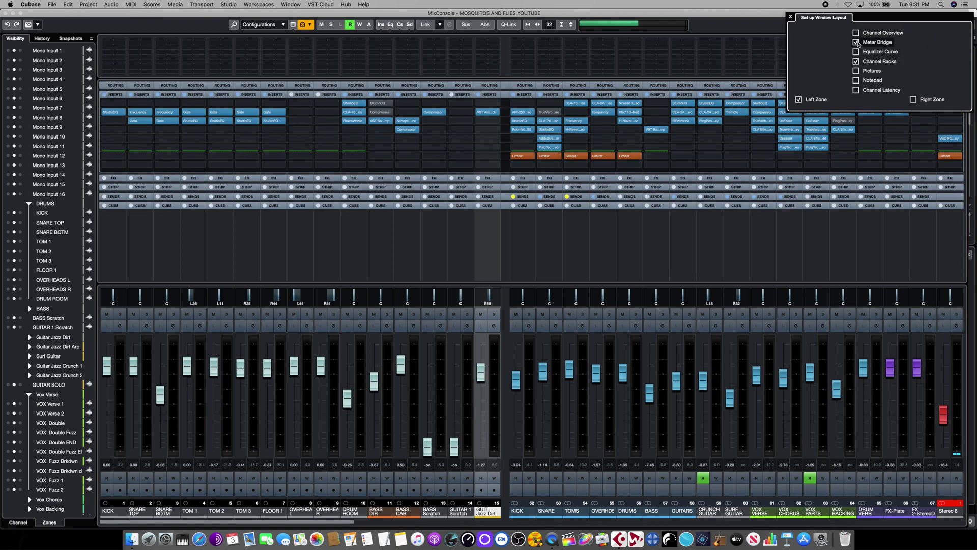
pyautogui.click(790, 17)
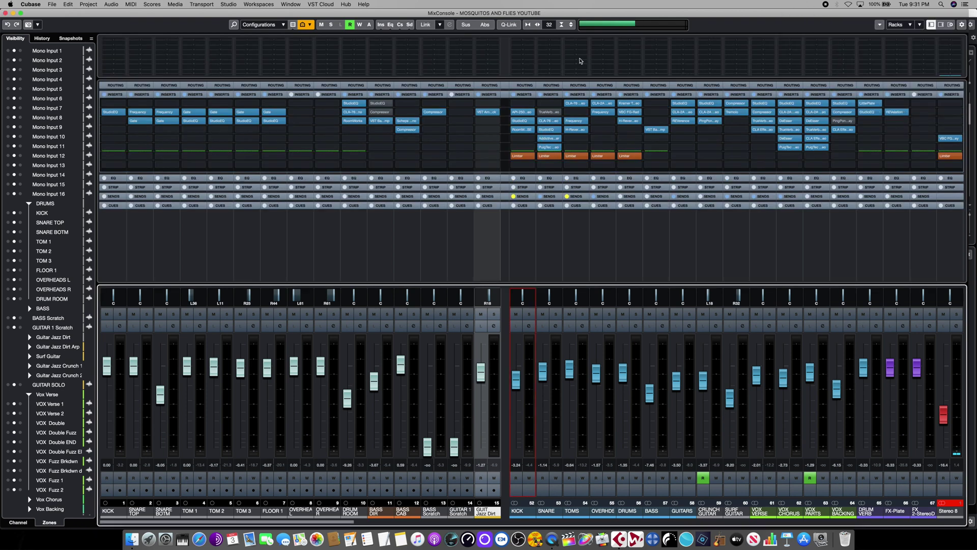
pyautogui.moveTo(448, 77); pyautogui.dragTo(446, 111)
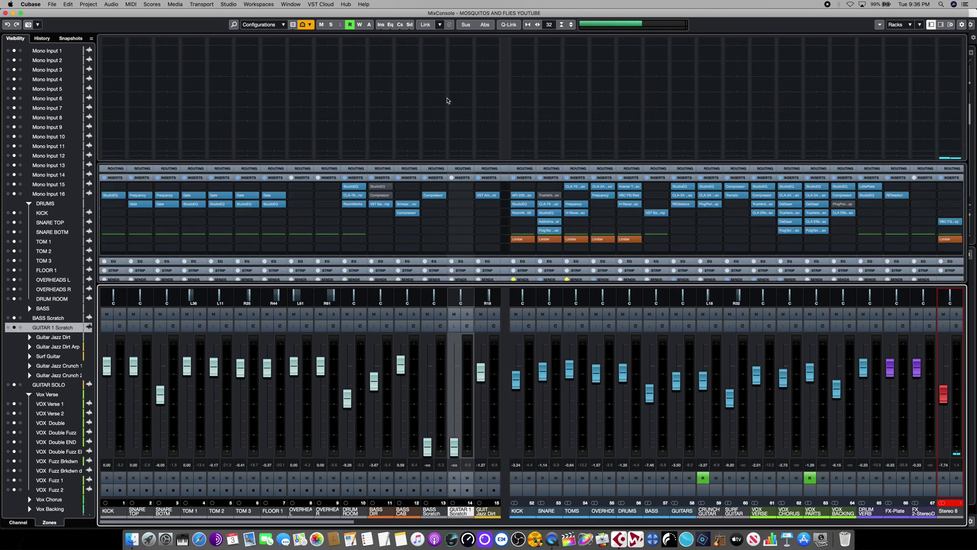
# Look over the meter bridge's meter options without changing them, then start song playback.
pyautogui.rightClick(444, 88)
pyautogui.moveTo(486, 89)
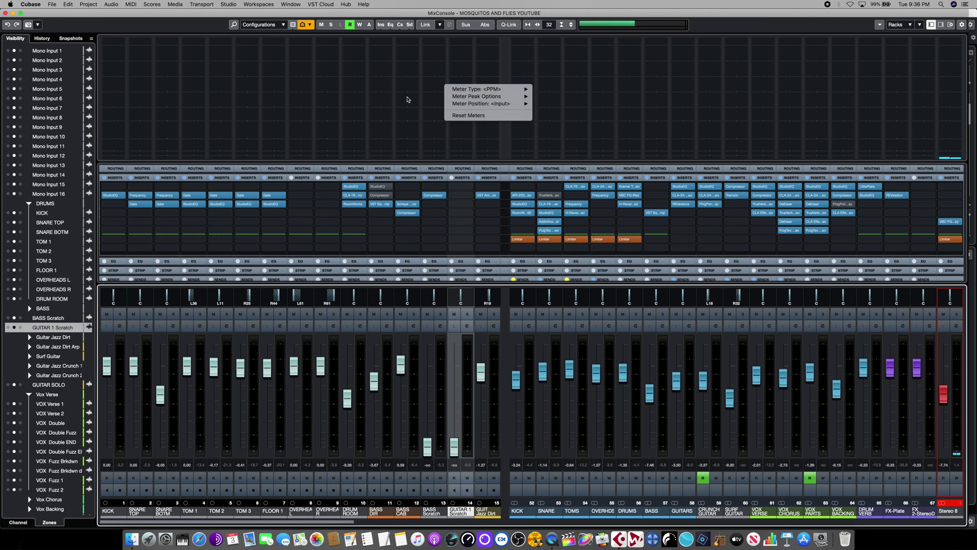
pyautogui.click(407, 100)
pyautogui.press('space')
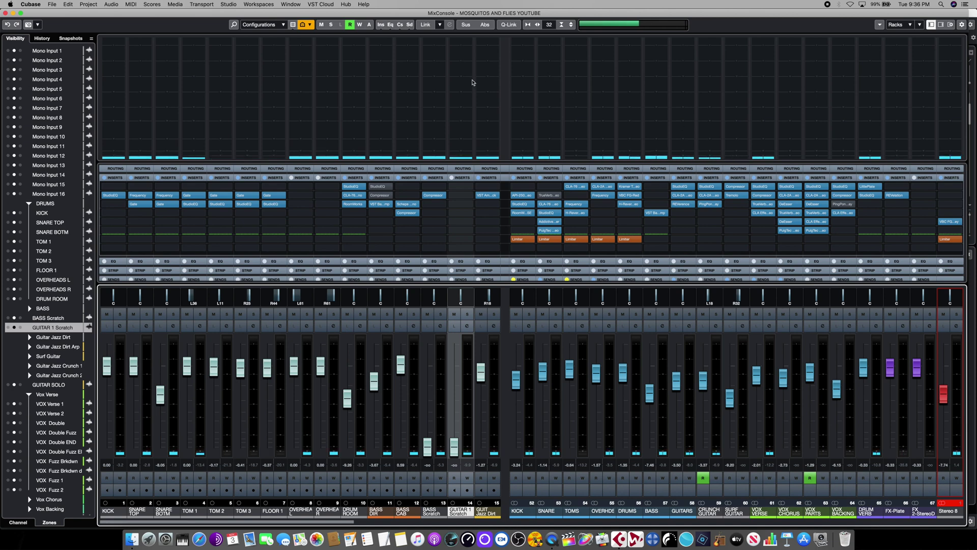
# Set the meter bridge's Meter Type to Wave.
pyautogui.rightClick(447, 85)
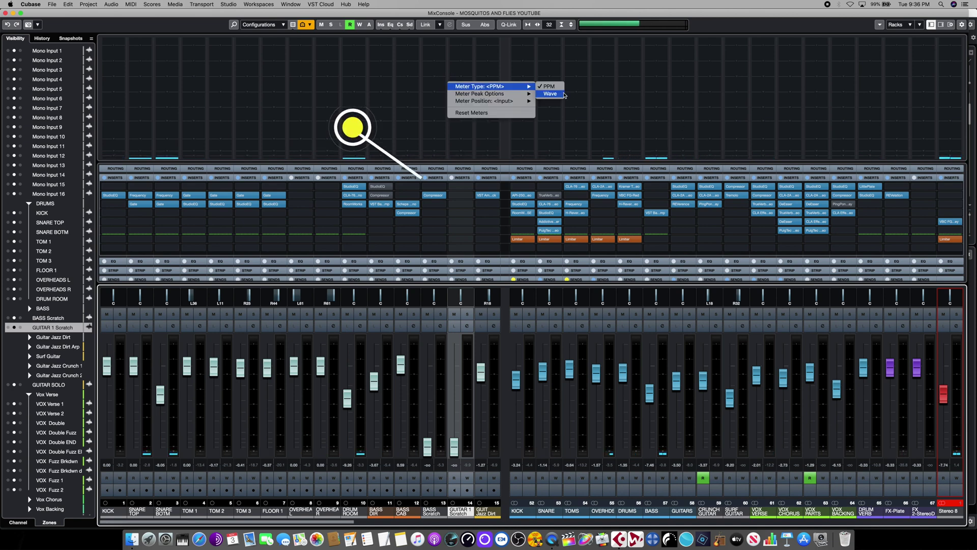
pyautogui.click(549, 93)
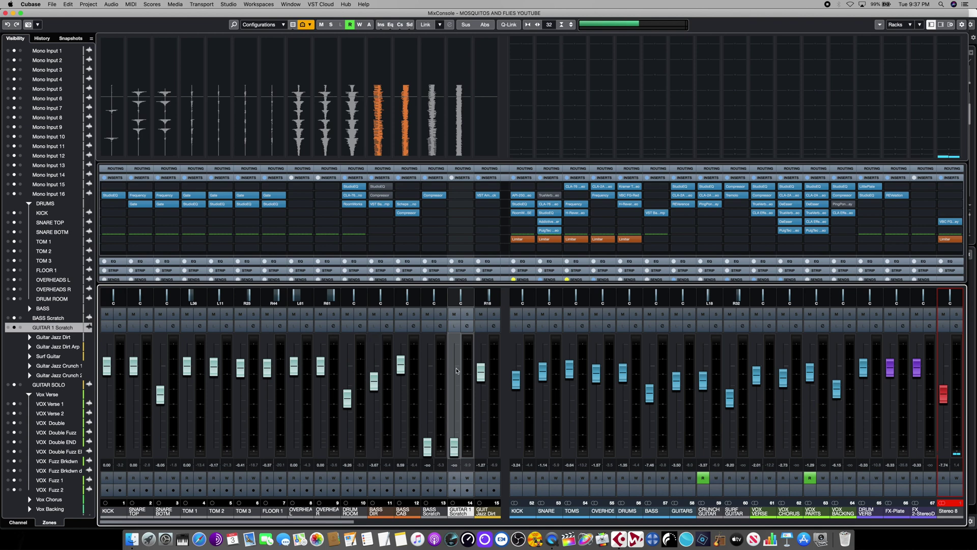
# Play the song and lower the Stereo Out fader to -15.3 while watching the wave meters.
pyautogui.press('space')
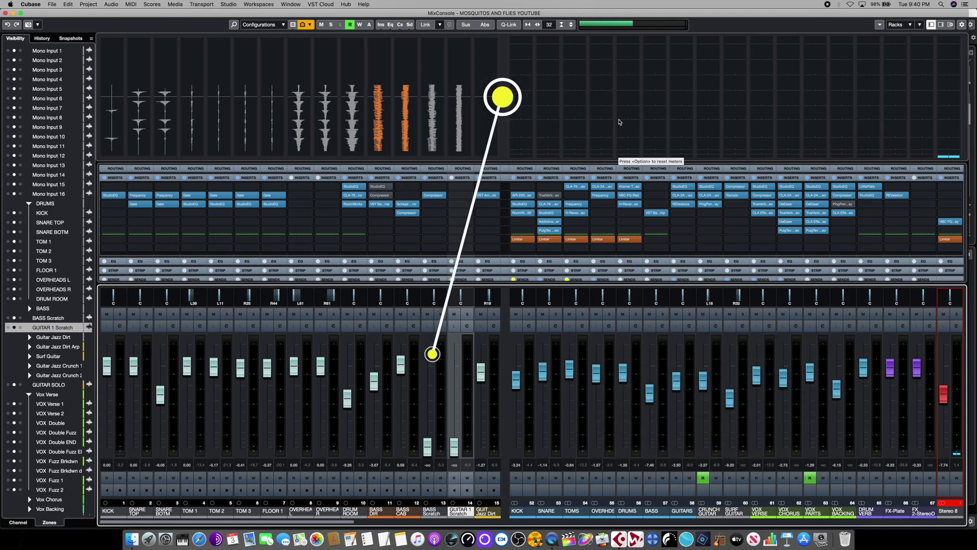
pyautogui.press('space')
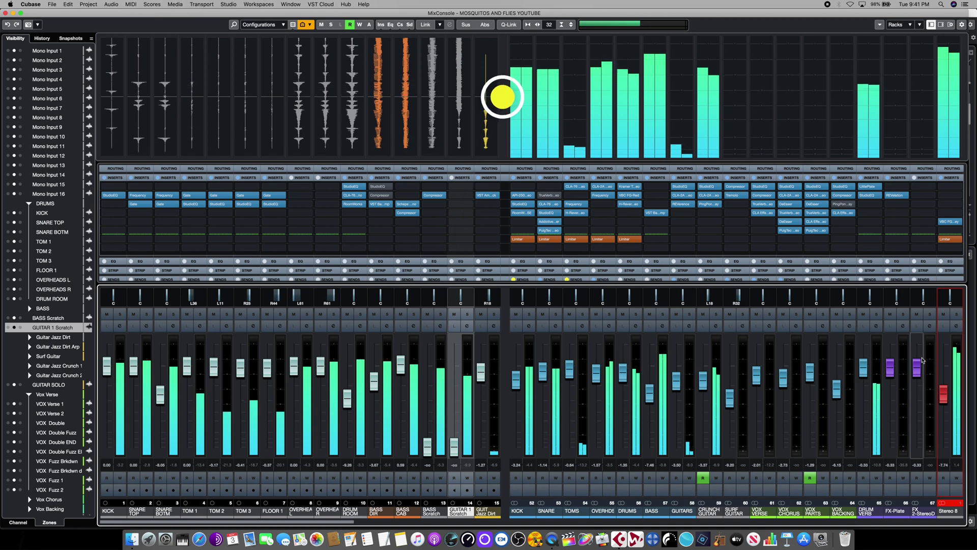
pyautogui.moveTo(944, 396); pyautogui.dragTo(944, 414)
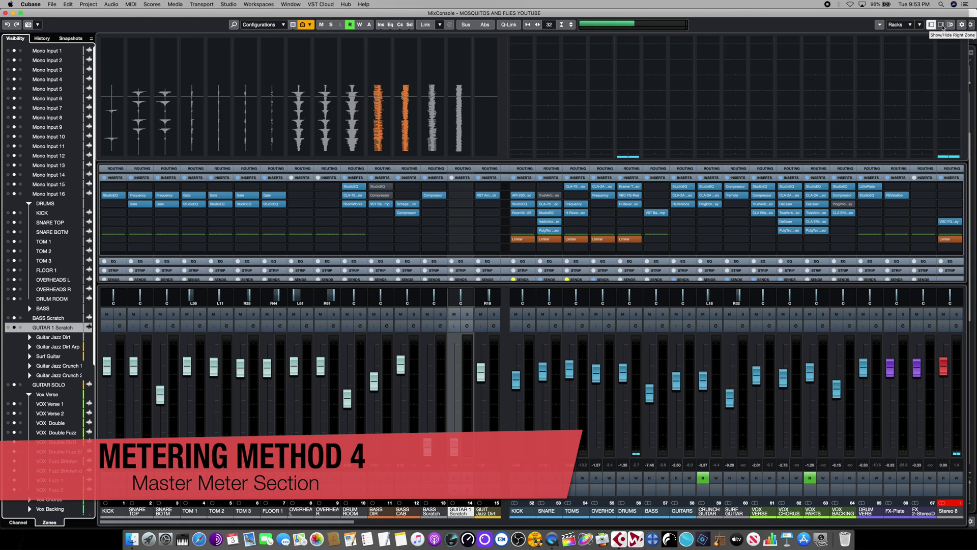
# Show the Right Zone, select the Master meter tab, and open the Digital Scale list.
pyautogui.click(941, 25)
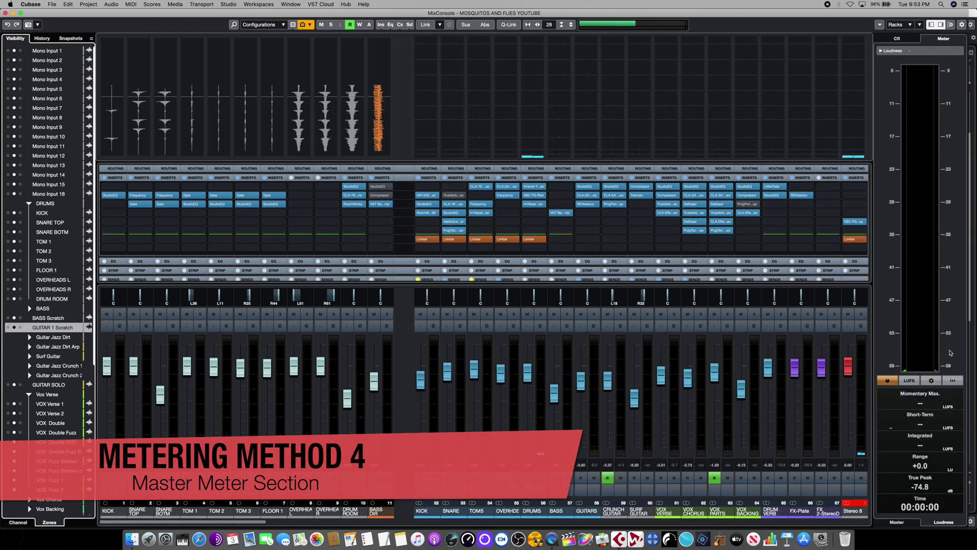
pyautogui.click(898, 522)
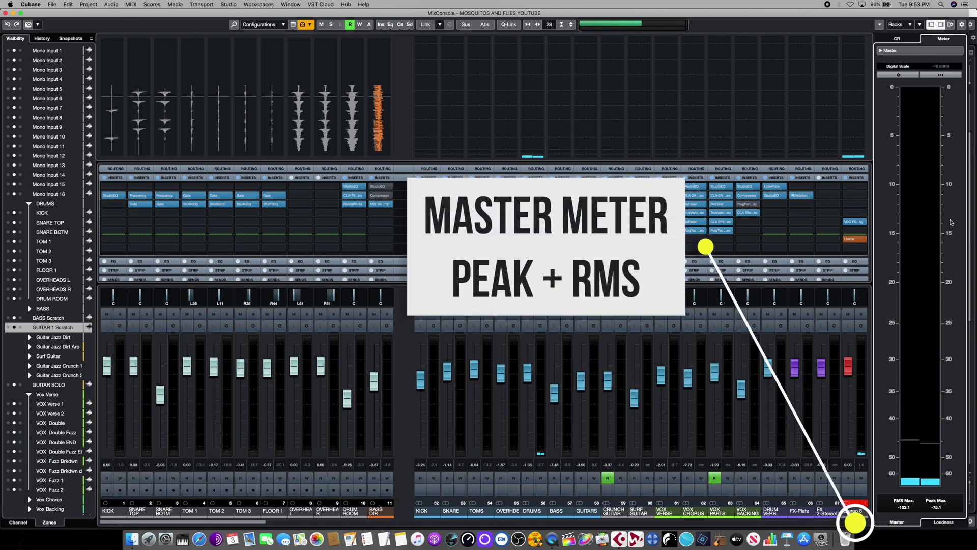
pyautogui.click(898, 68)
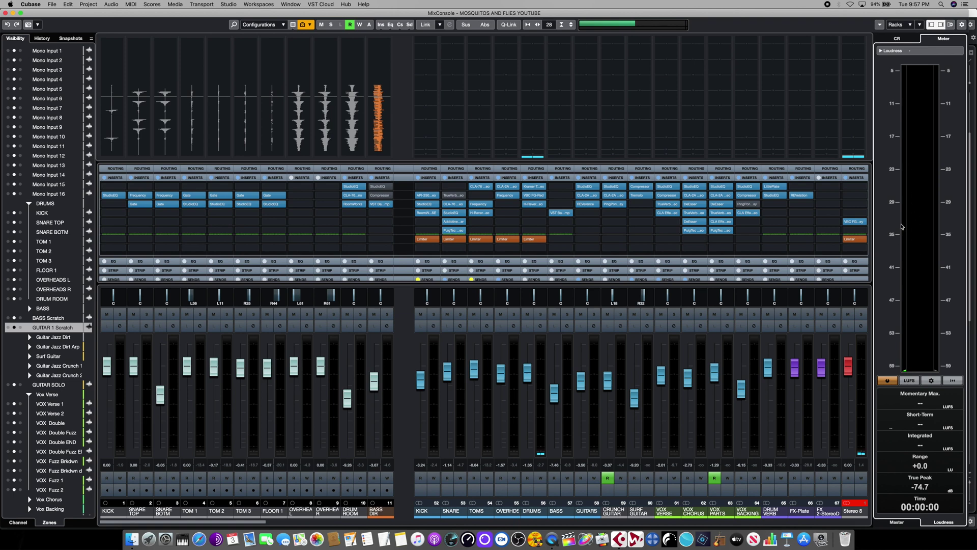
# Start playback to measure the song's loudness in LUFS.
pyautogui.press('space')
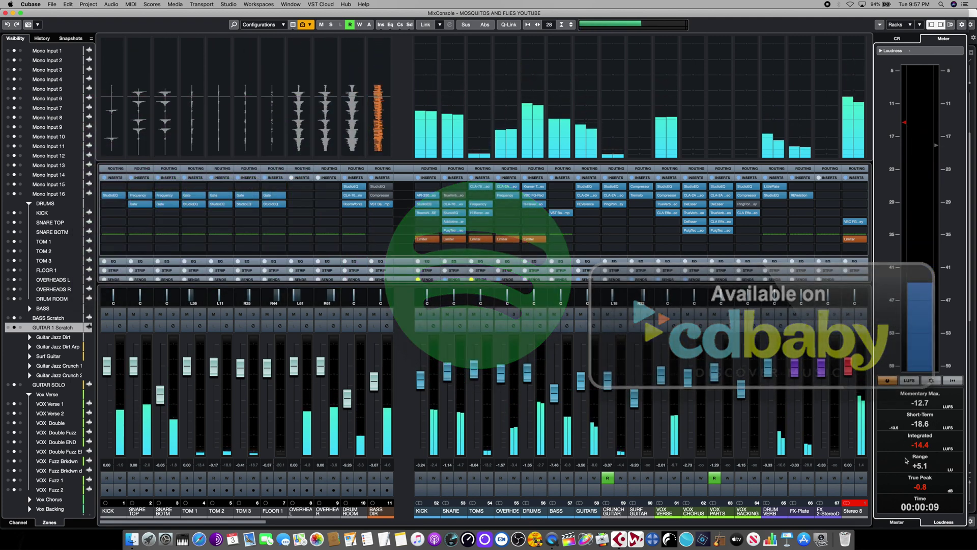
# Stop, replay and stop the song, holding -14.4 LUFS integrated and +5.3 LU range.
pyautogui.press('space')
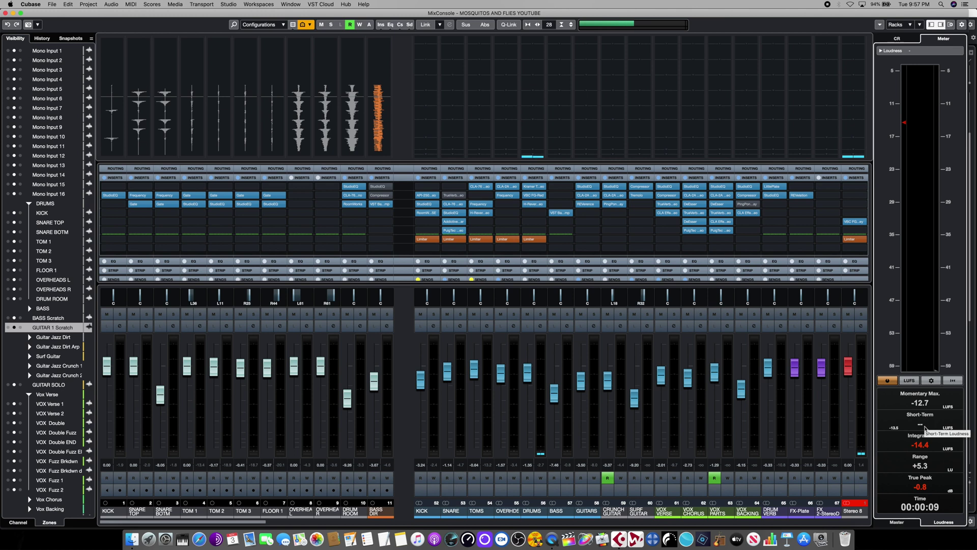
pyautogui.press('space')
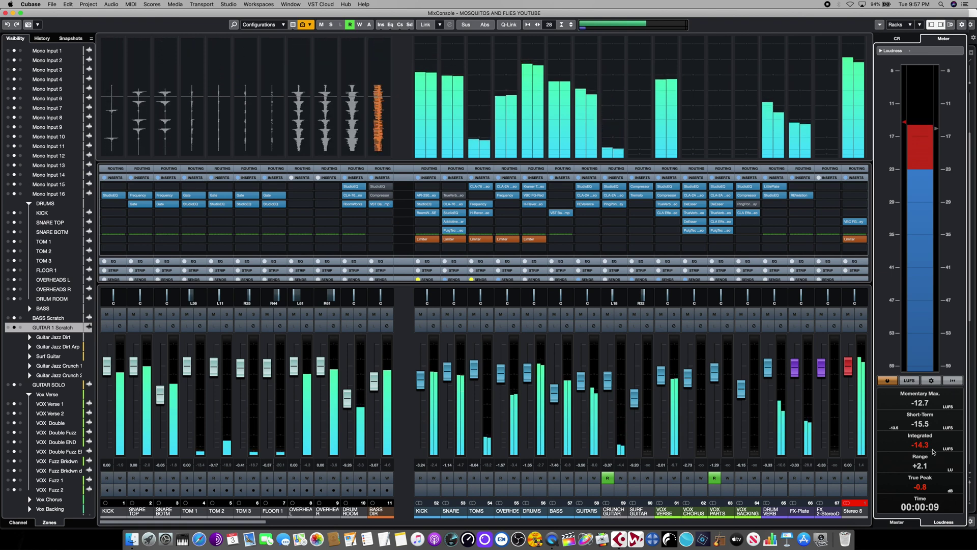
pyautogui.press('space')
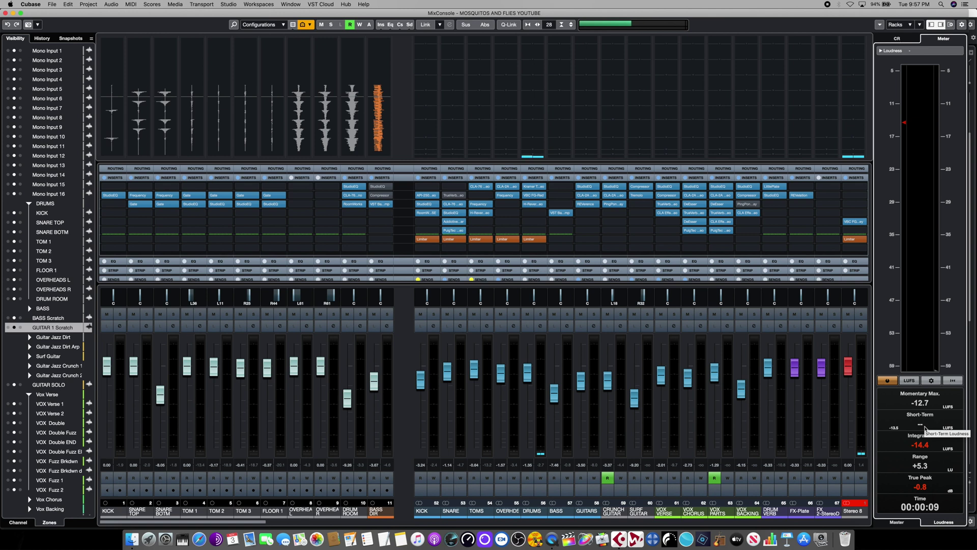
pyautogui.click(896, 521)
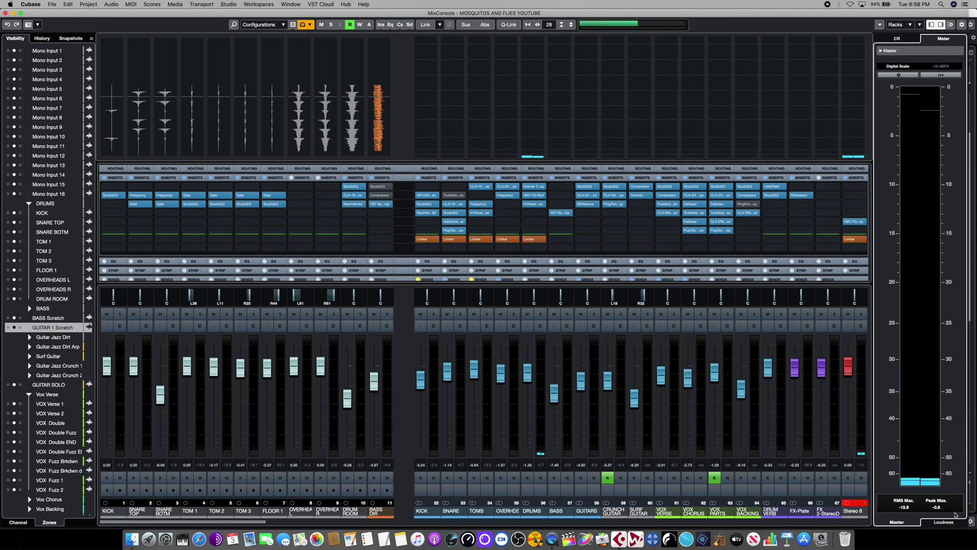
pyautogui.click(944, 523)
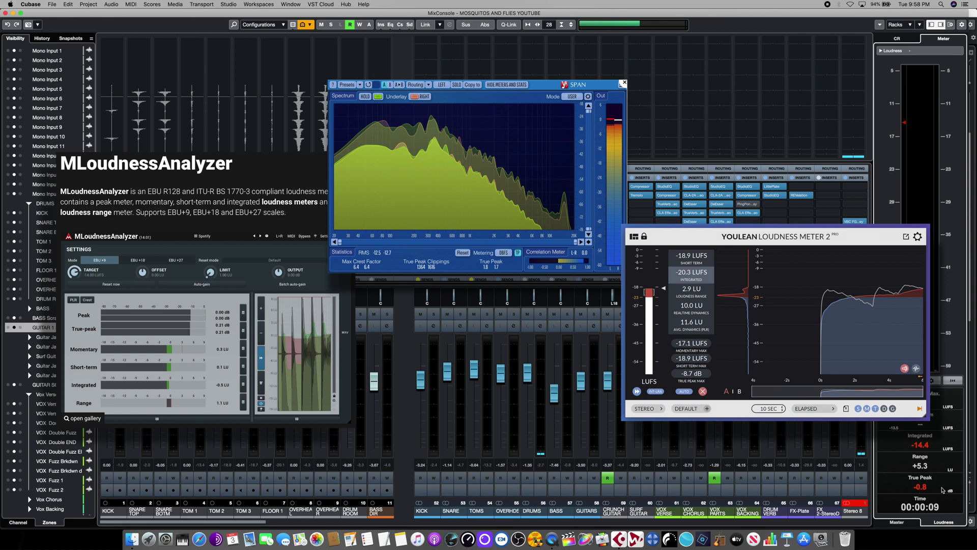
# Switch the right zone to the Master meter, showing RMS Max -15.9 and Peak Max -0.8.
pyautogui.click(908, 521)
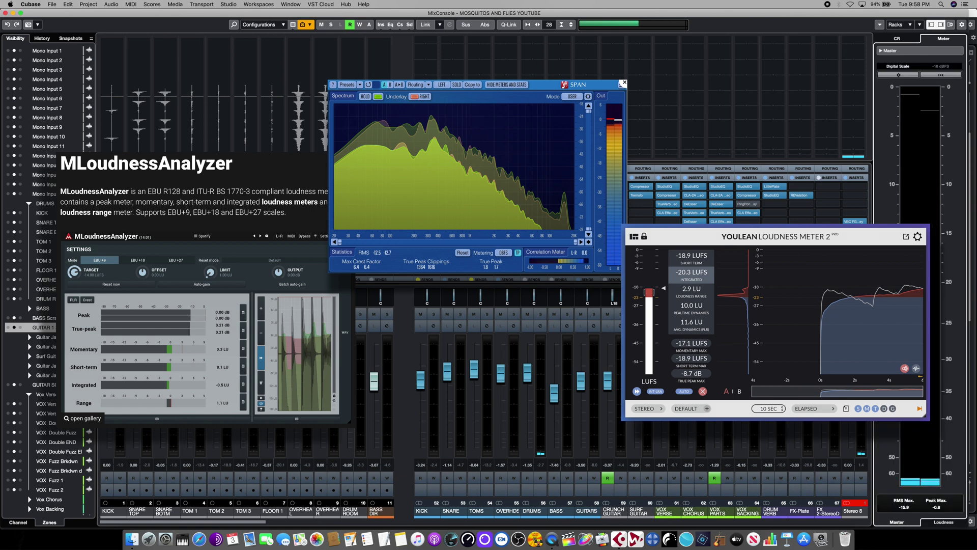
pyautogui.click(897, 66)
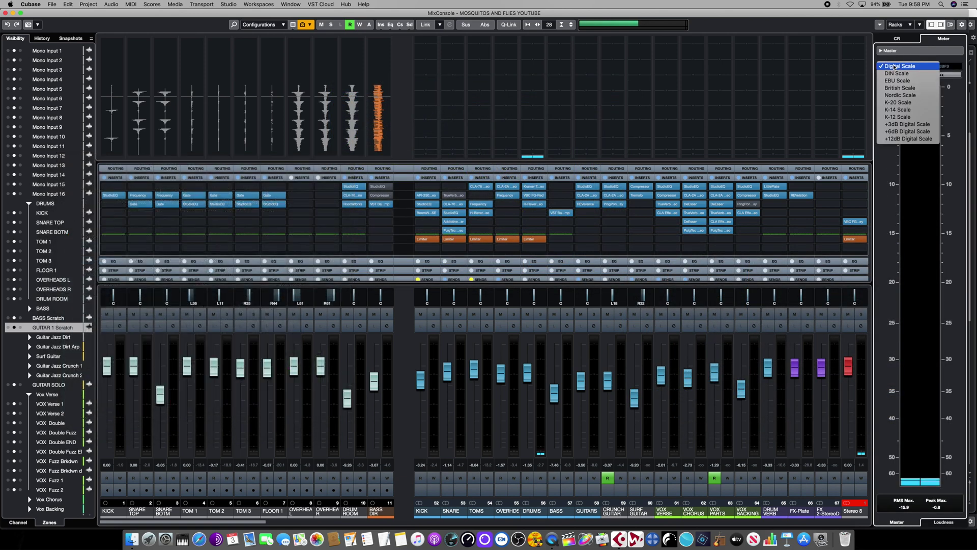
pyautogui.click(895, 66)
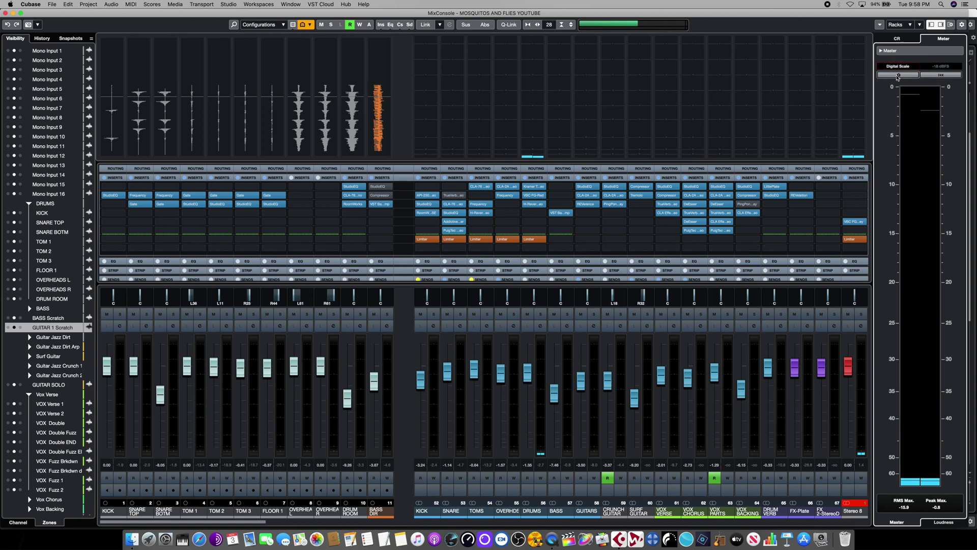
pyautogui.click(897, 76)
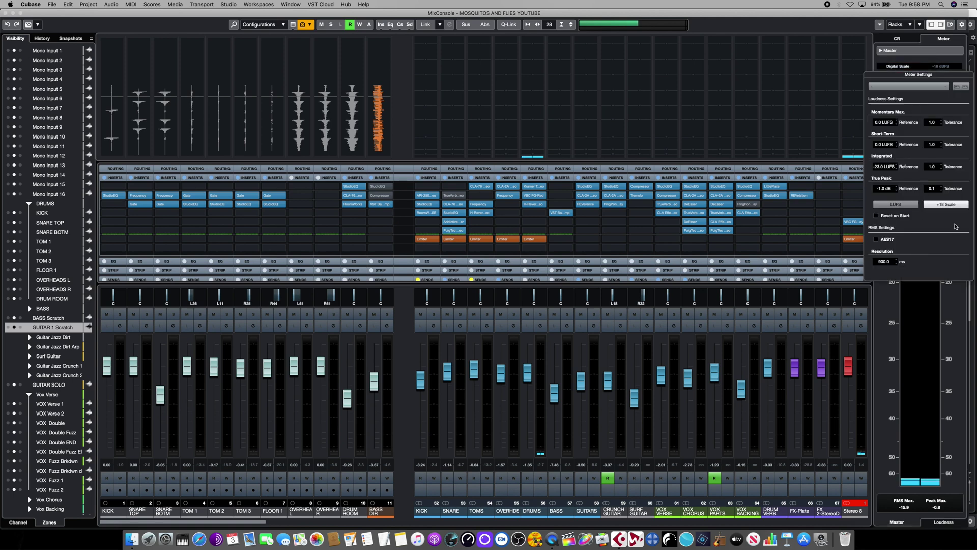
pyautogui.click(947, 206)
pyautogui.click(947, 206)
pyautogui.click(953, 316)
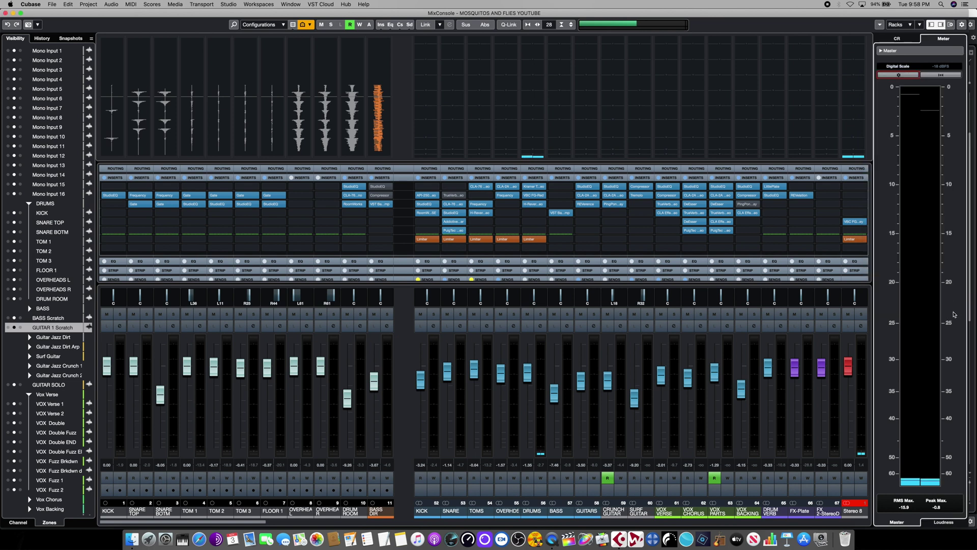